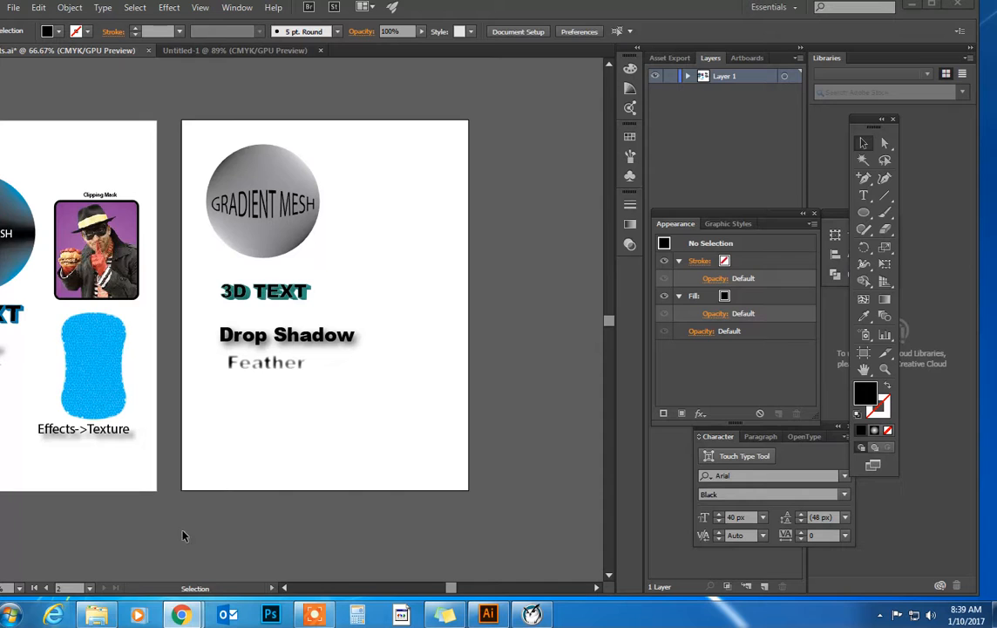
Switch to Chrome, open Blogger in a new tab and view the OCVTS Multimedia blog.
mouse_move(180, 615)
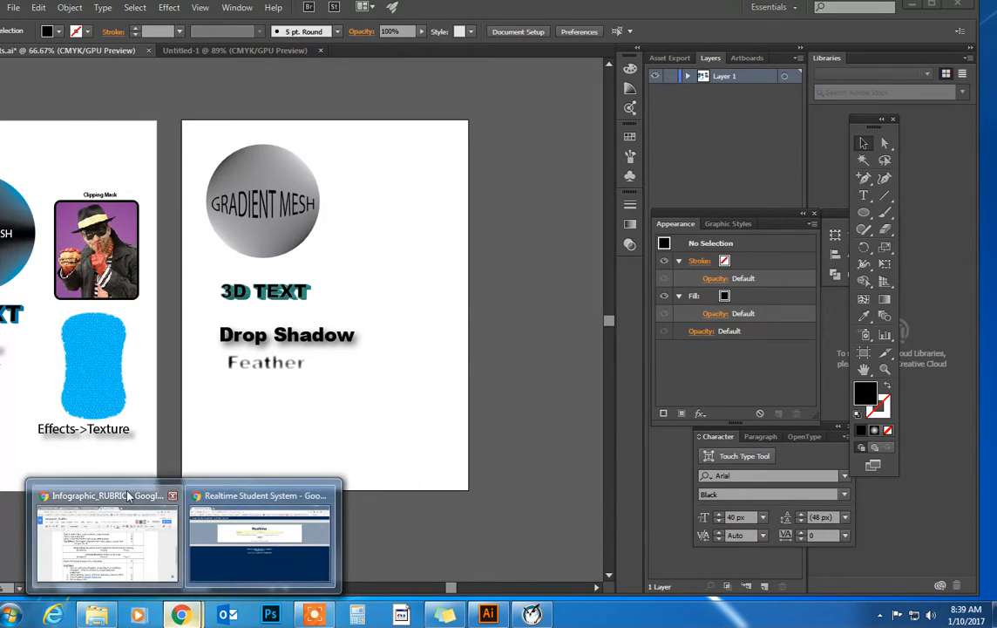
click(153, 494)
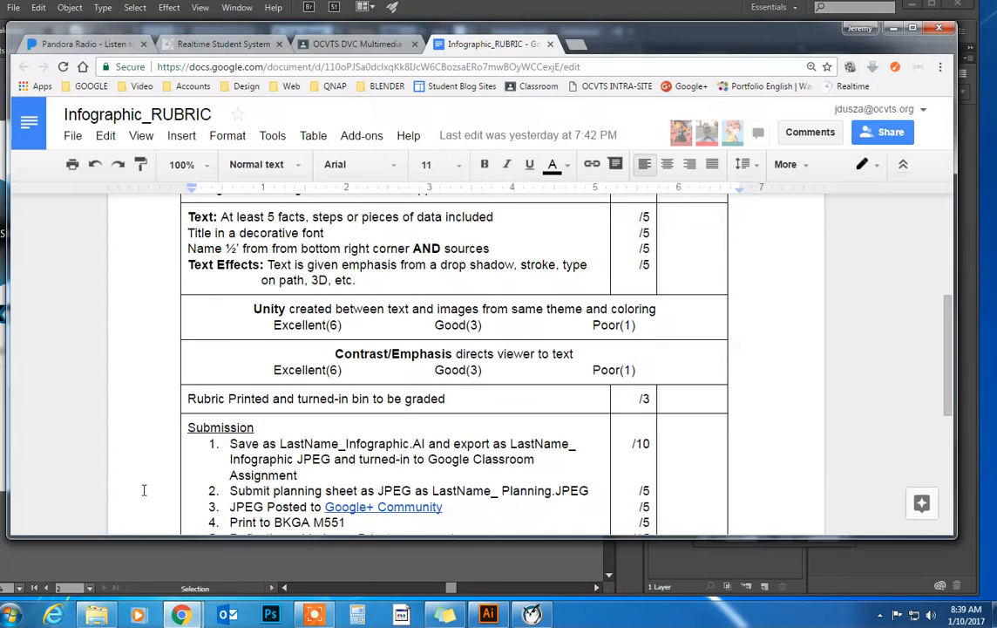
click(578, 45)
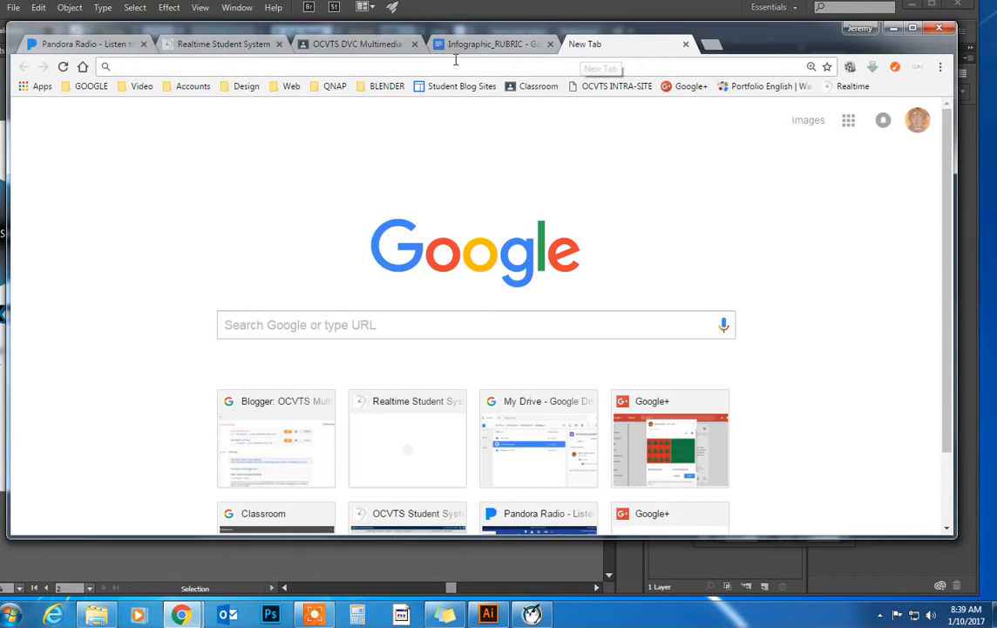
click(87, 86)
click(97, 107)
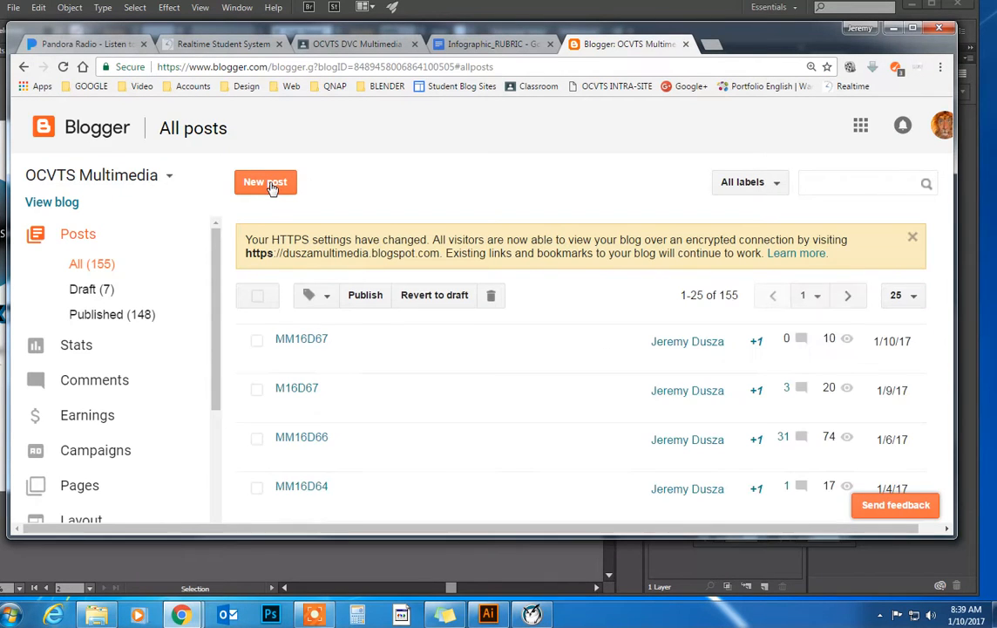
click(61, 208)
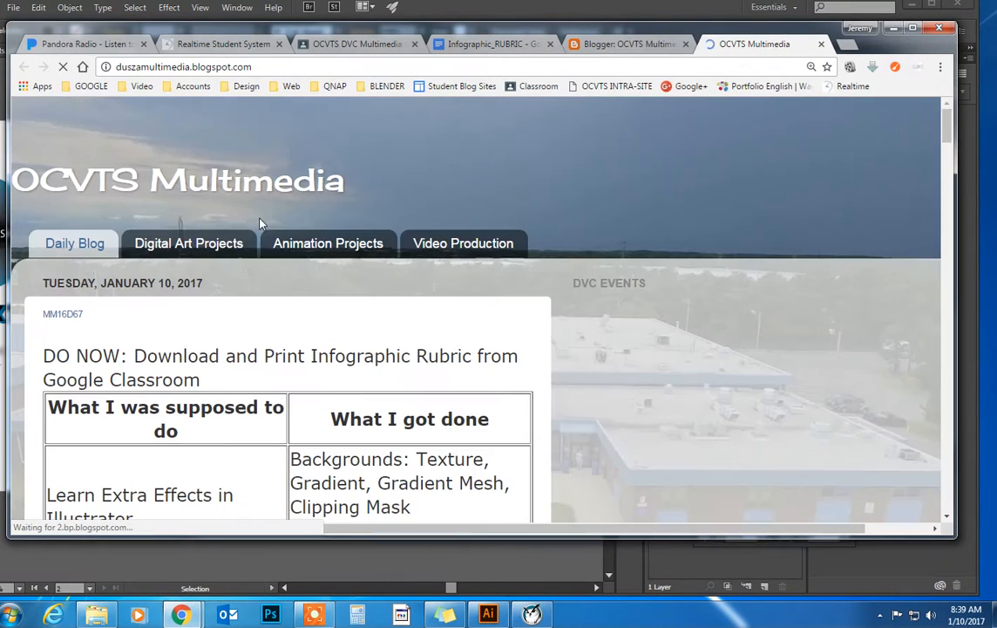
Save the purple masked-man image from the latest blog post to the Desktop as a JPEG named download.
scroll(334, 277, down, 4)
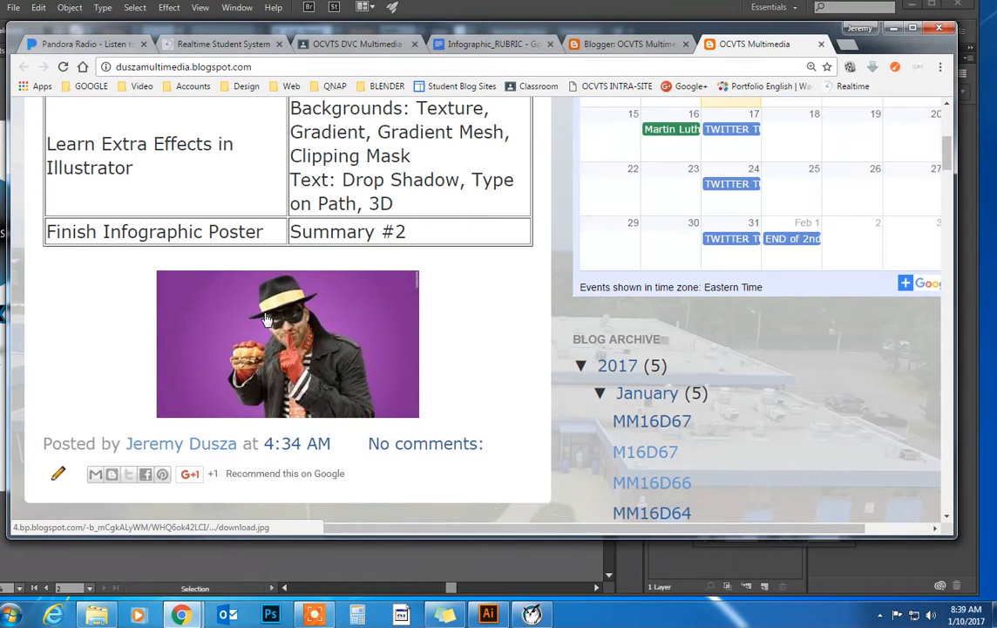
right_click(263, 312)
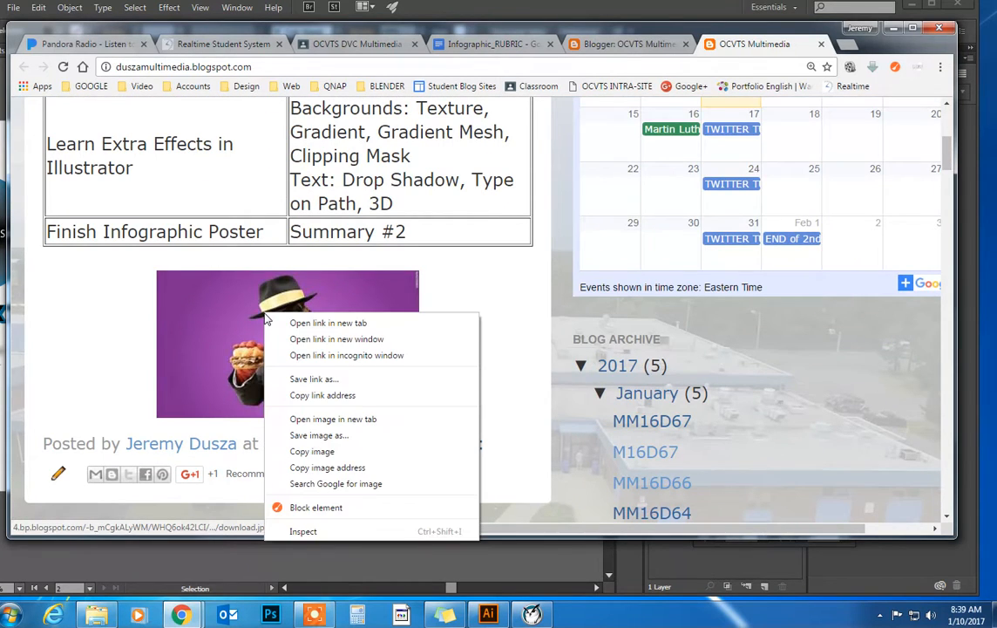
click(305, 435)
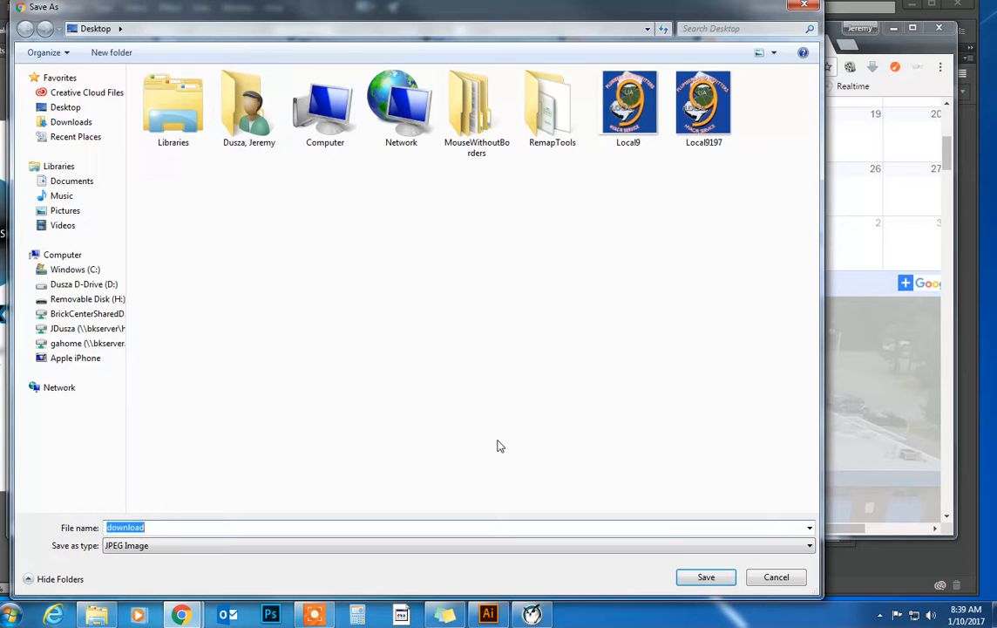
click(710, 579)
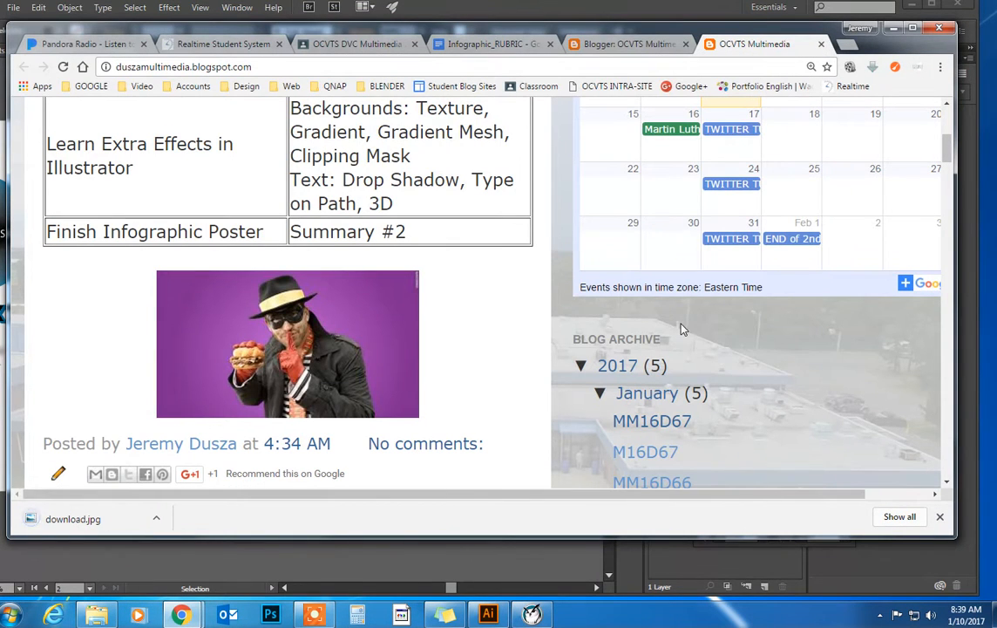
Switch to Illustrator and place the Desktop image download beside the gradient mesh circle, about 3.15 in wide.
click(491, 615)
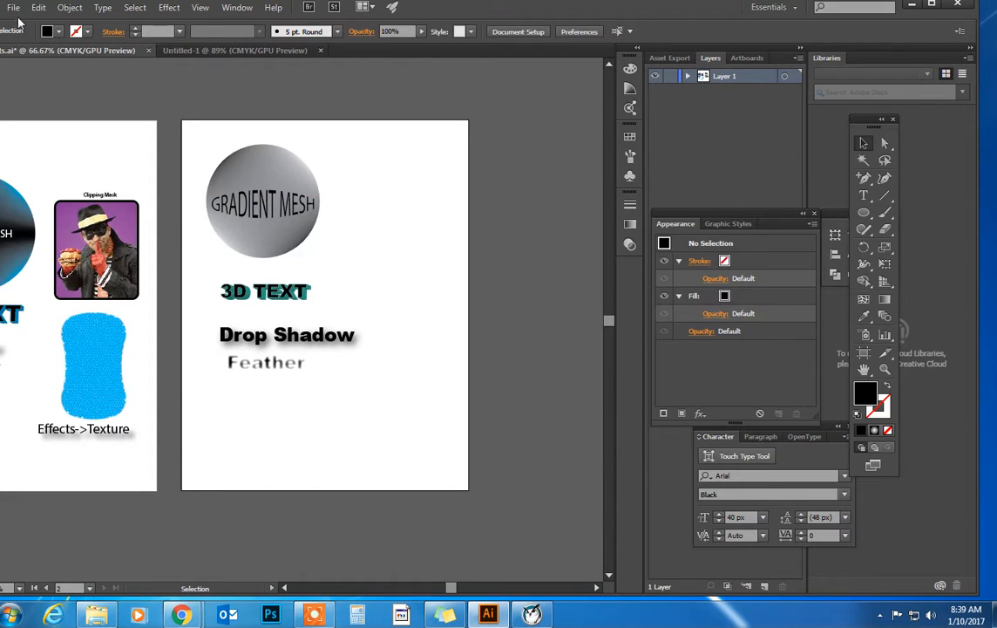
click(13, 7)
click(63, 237)
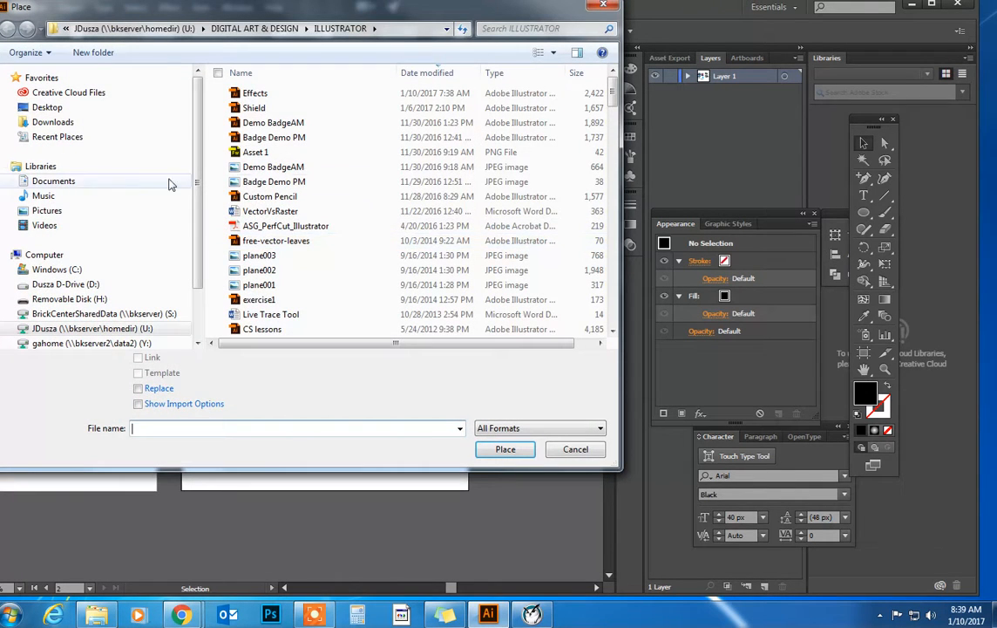
click(47, 107)
click(330, 209)
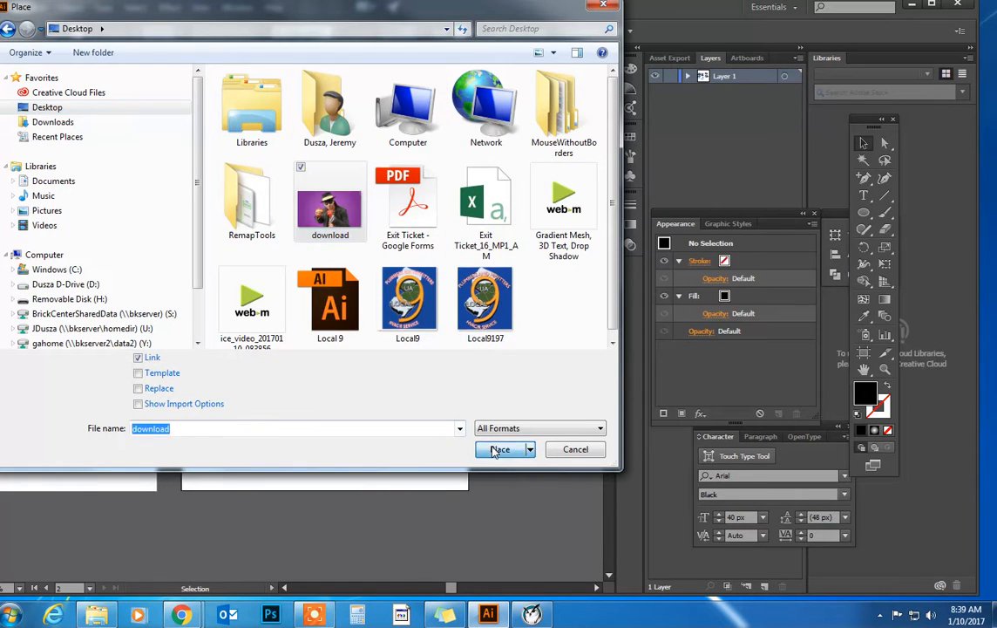
double_click(329, 209)
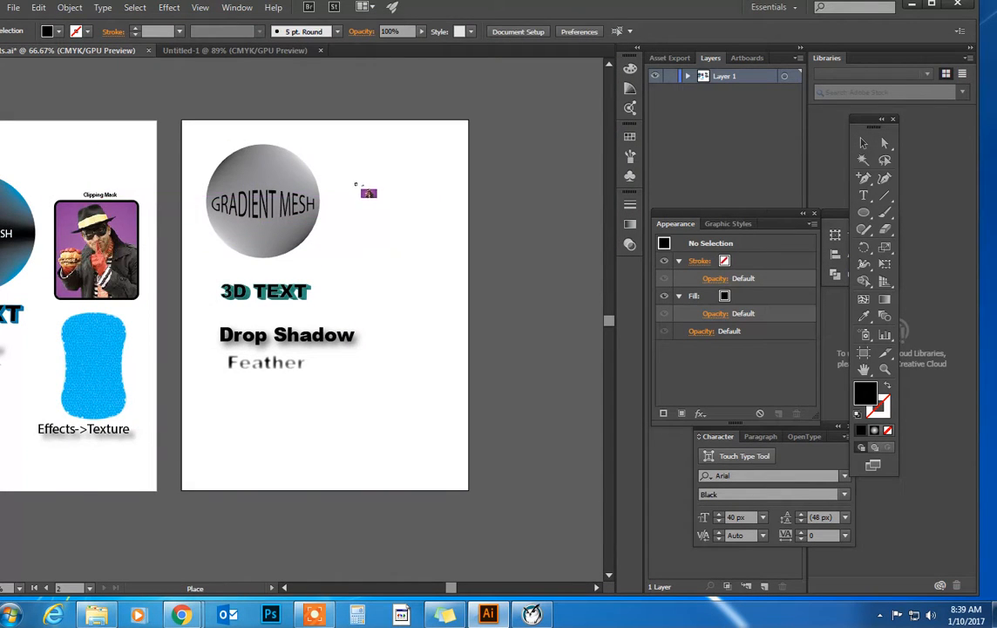
drag(346, 178, 452, 293)
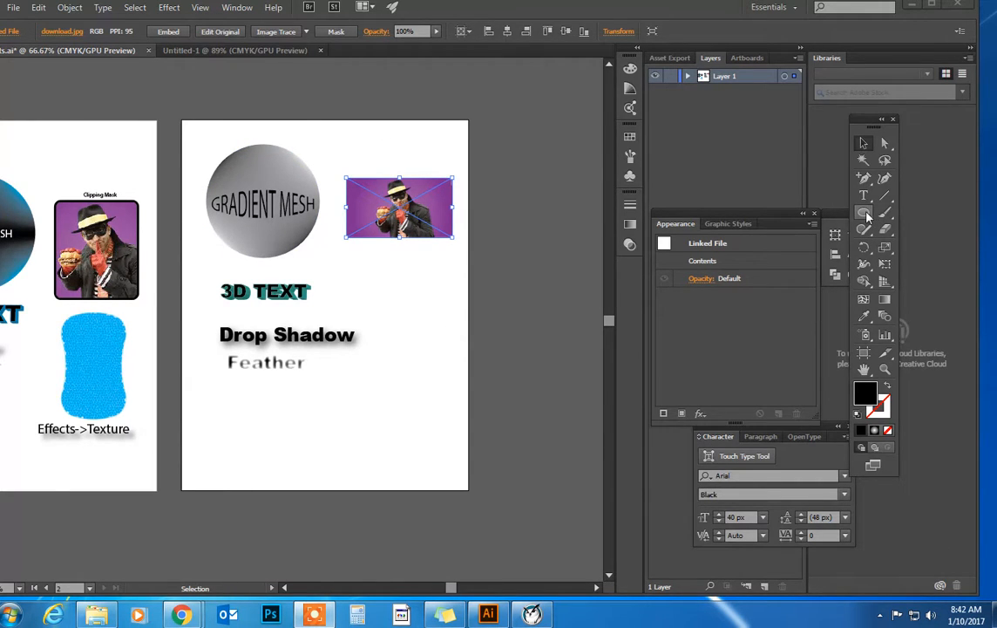
Draw a black rectangle about 2.42 by 2.96 in over the middle of the placed picture and apply the Round Corners effect with an increased radius.
drag(868, 216, 734, 212)
drag(359, 159, 441, 256)
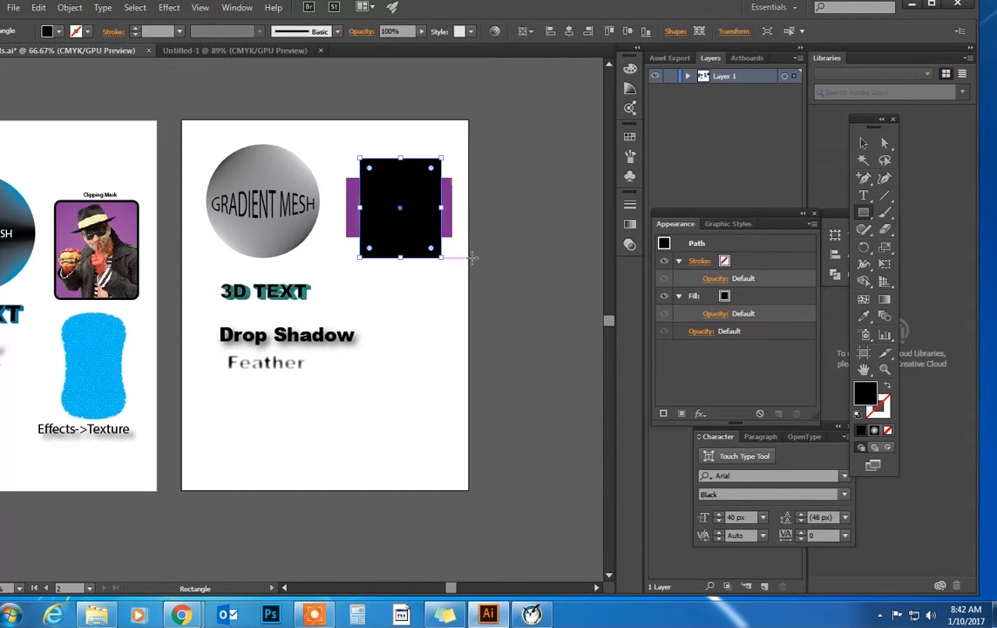
click(176, 10)
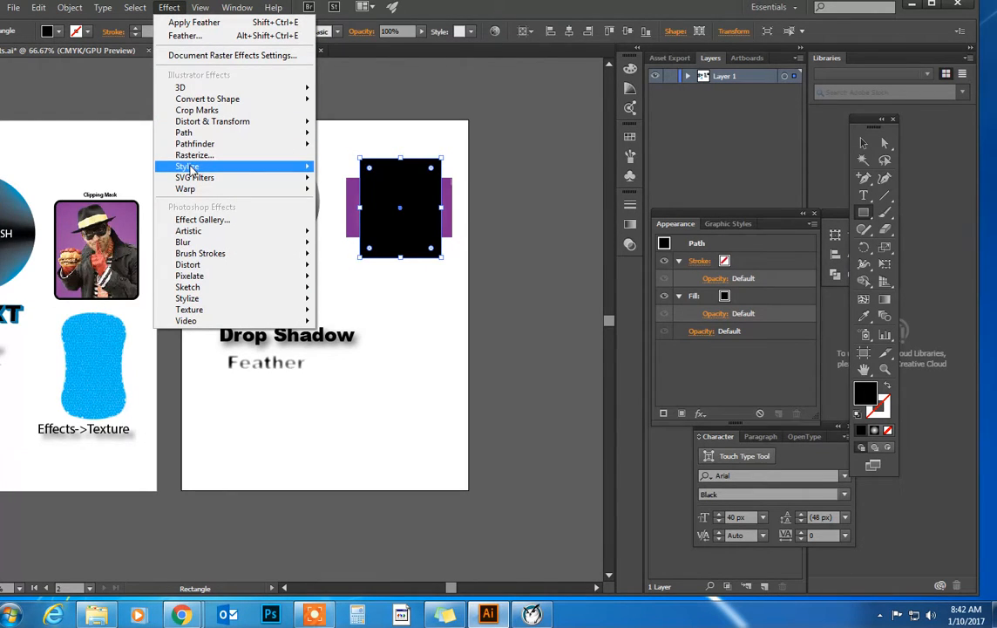
mouse_move(189, 166)
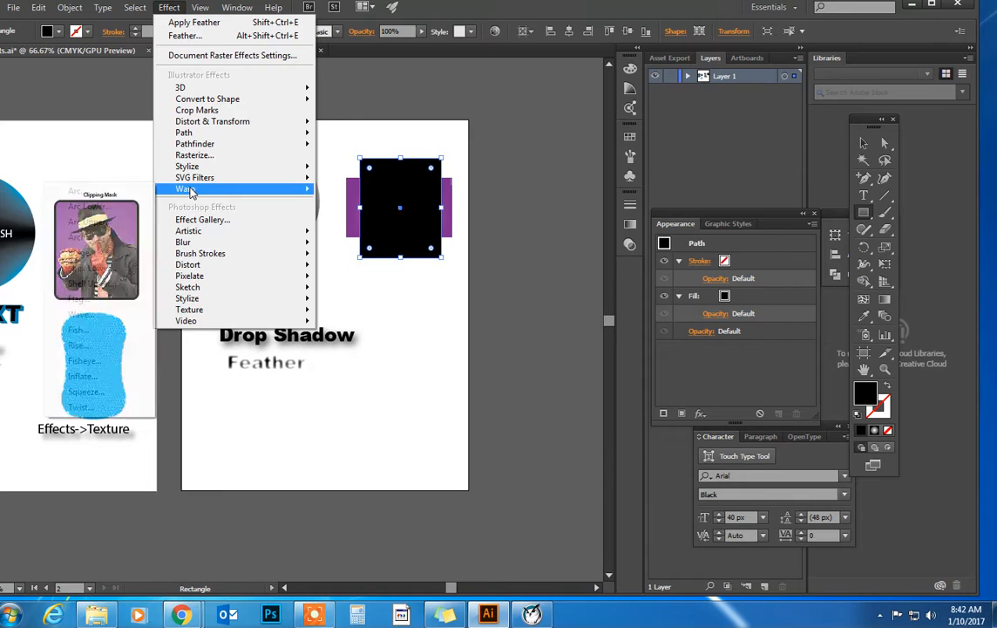
mouse_move(189, 190)
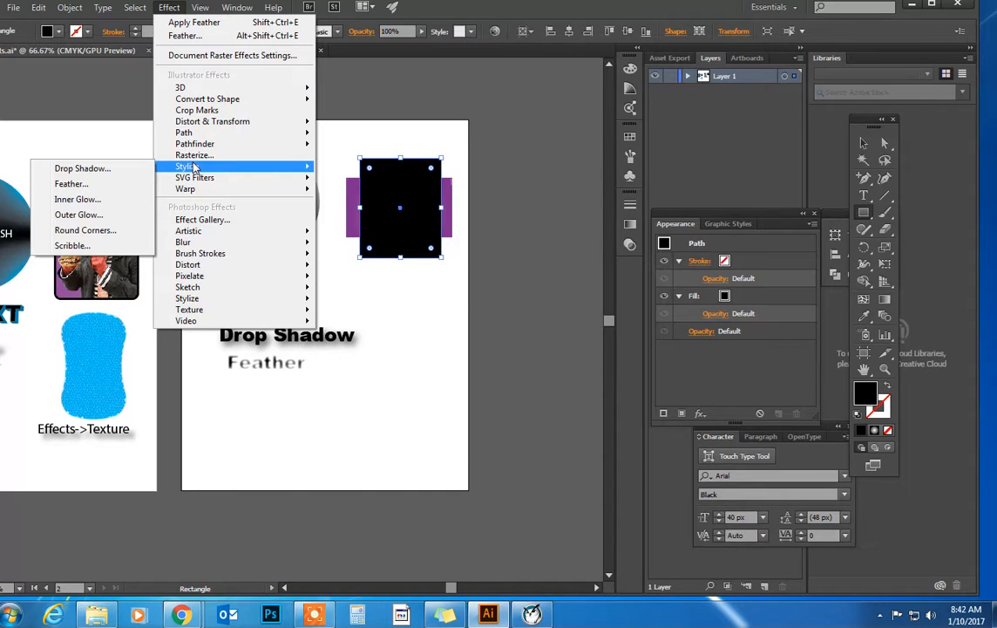
click(84, 231)
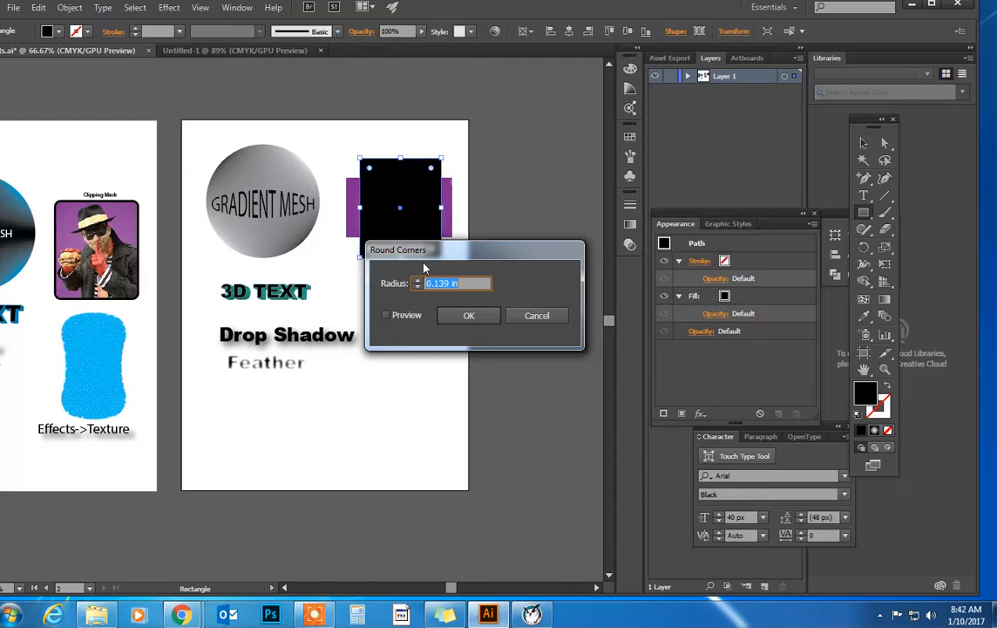
drag(423, 253, 500, 254)
click(463, 316)
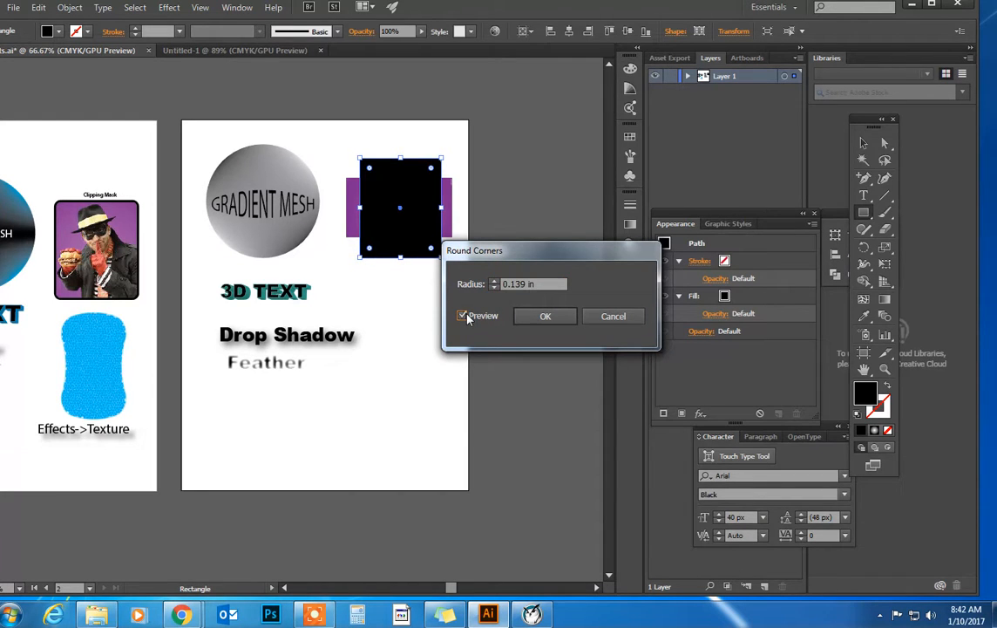
click(494, 282)
click(495, 281)
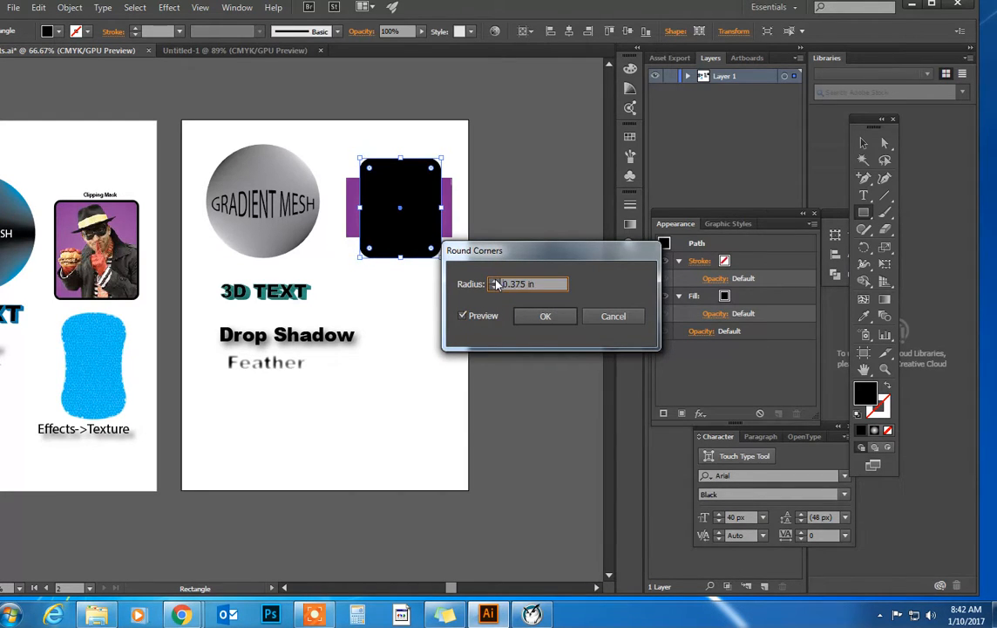
click(495, 281)
click(541, 317)
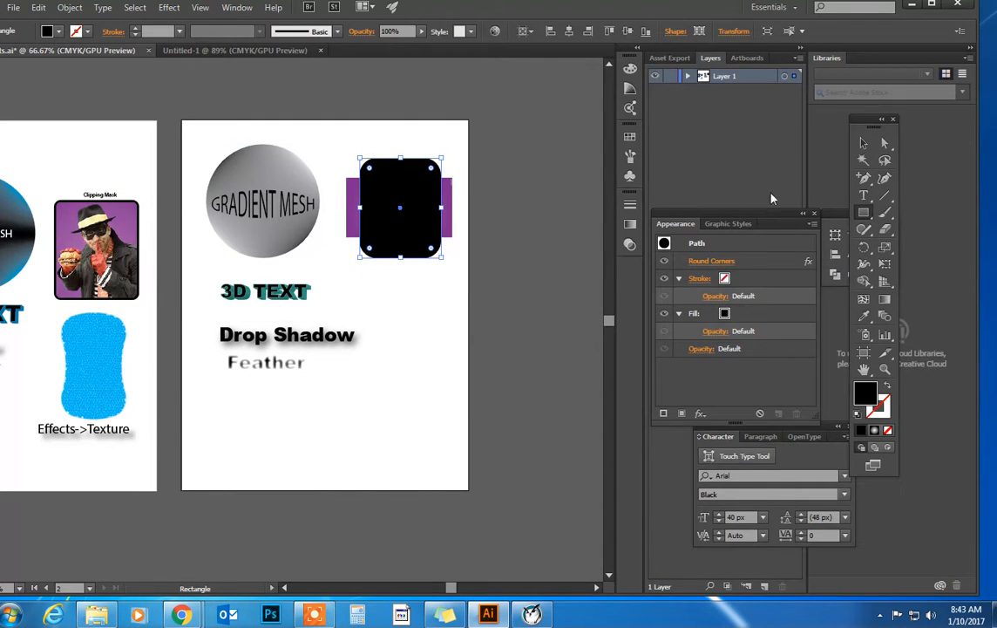
Select the rounded black rectangle together with the linked picture and make a clipping mask from them.
click(857, 146)
click(448, 211)
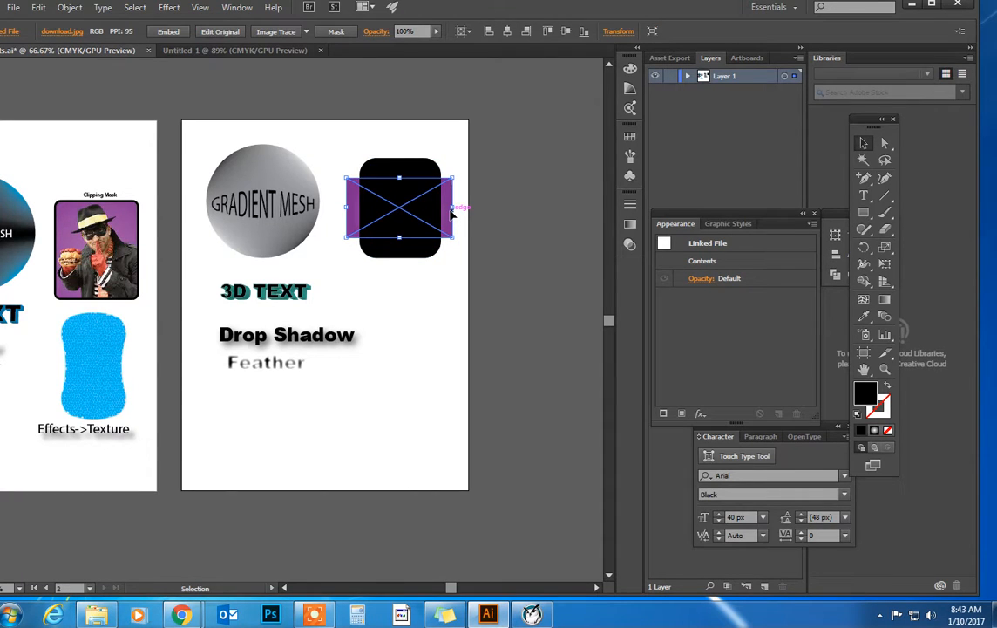
click(366, 165)
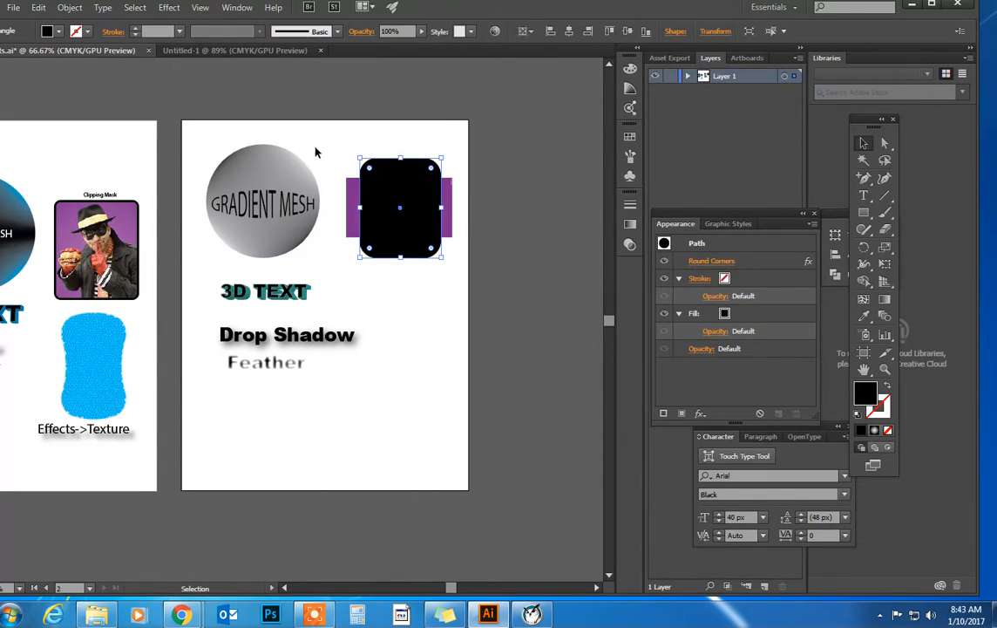
drag(342, 146, 467, 268)
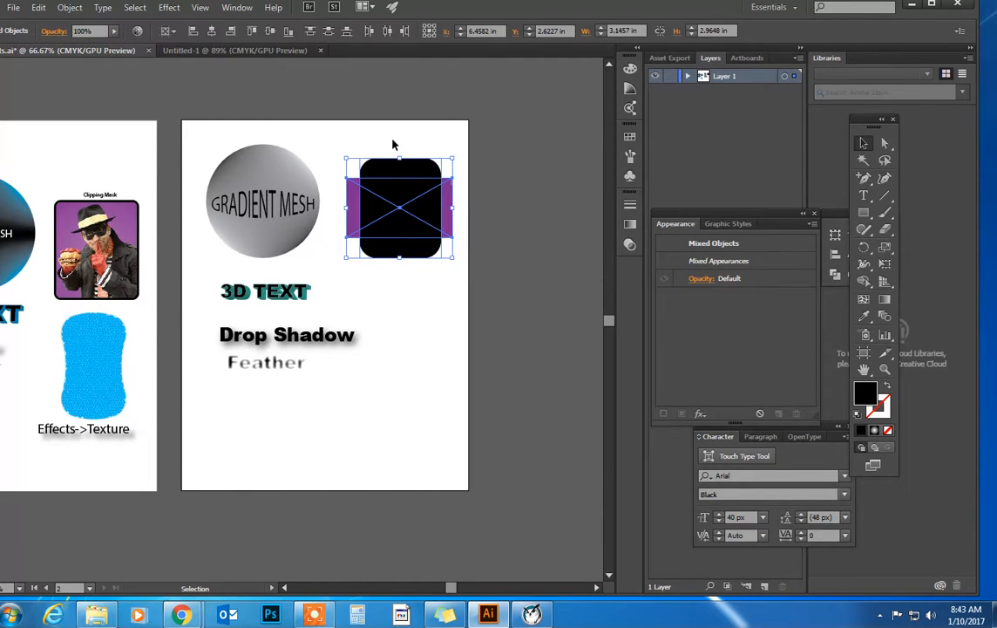
click(71, 8)
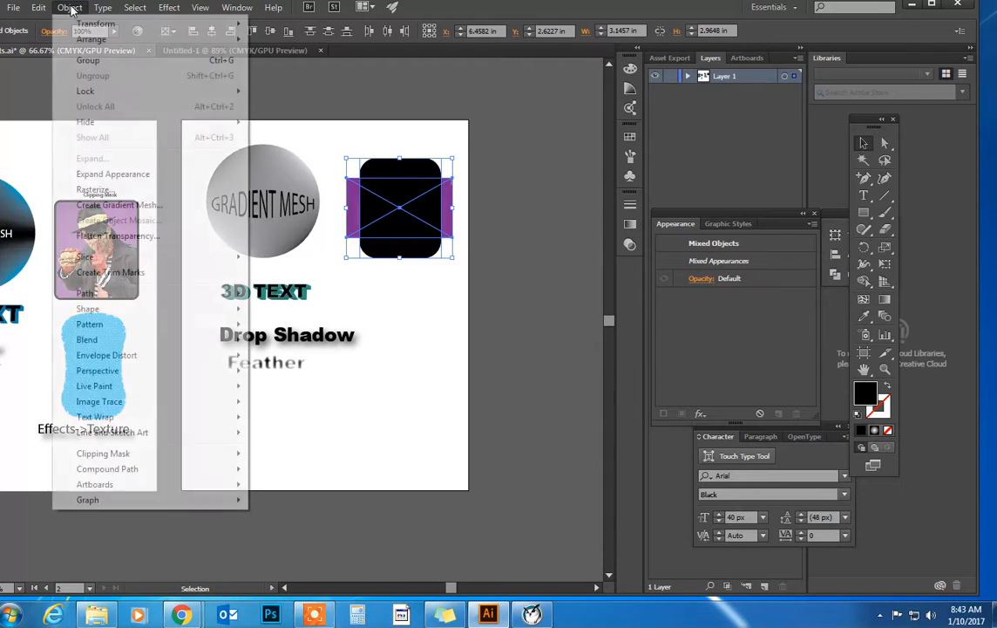
mouse_move(112, 462)
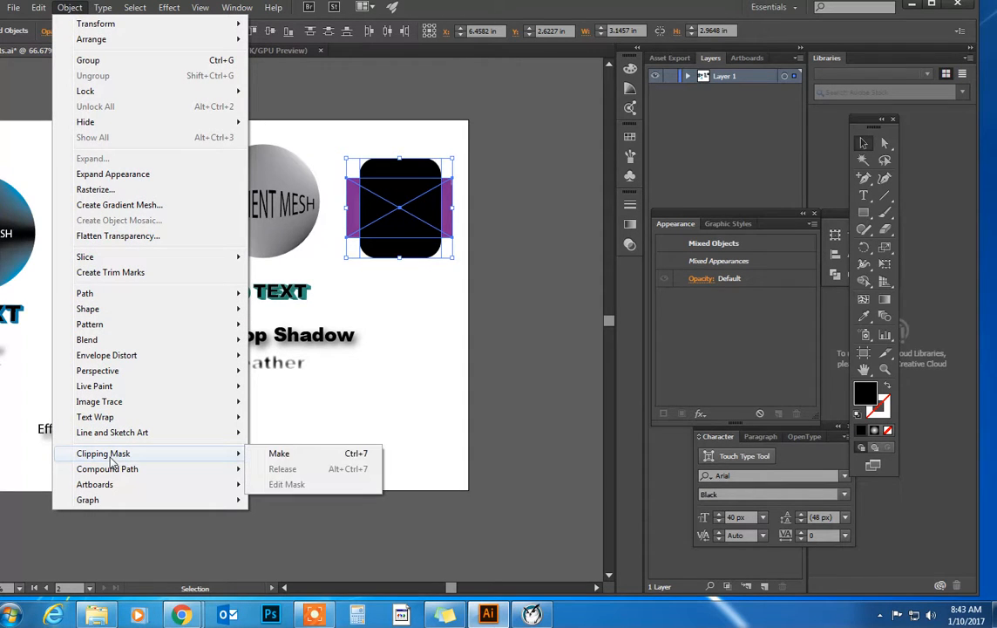
click(276, 455)
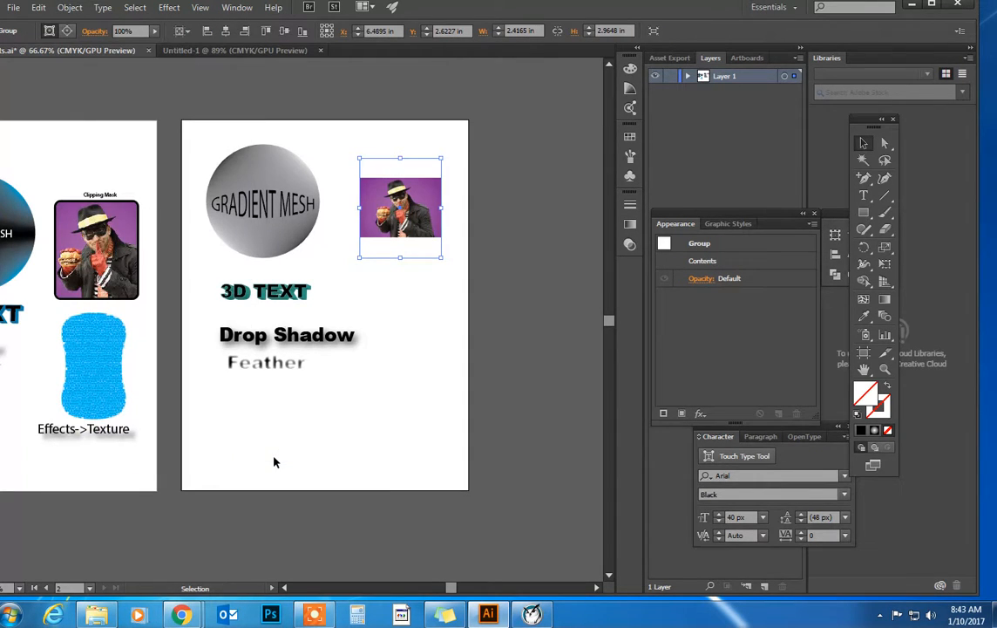
Fill the clipping mask group with solid black and deselect it.
click(299, 433)
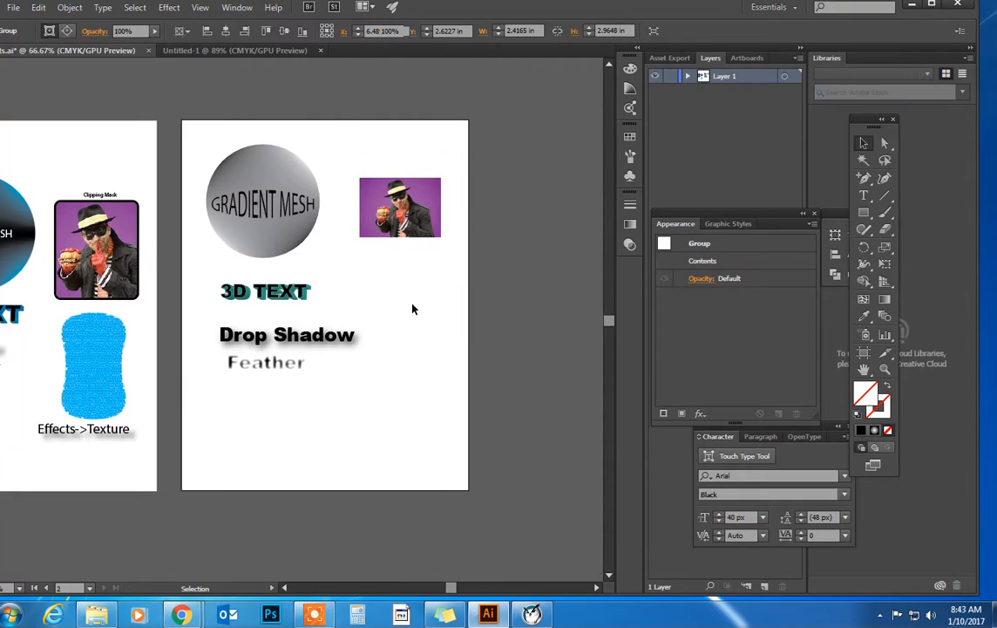
click(385, 180)
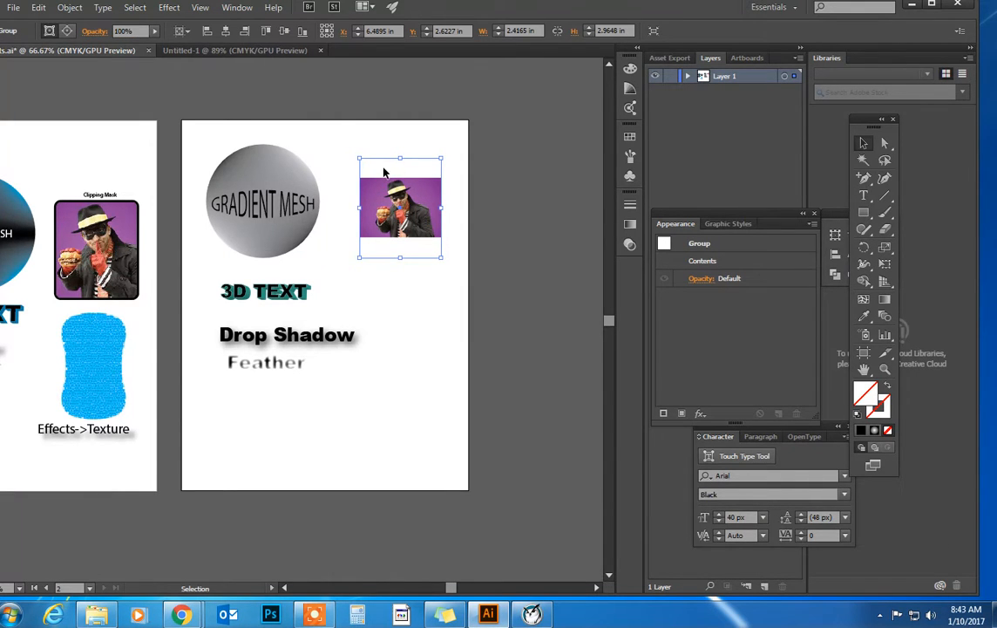
click(862, 430)
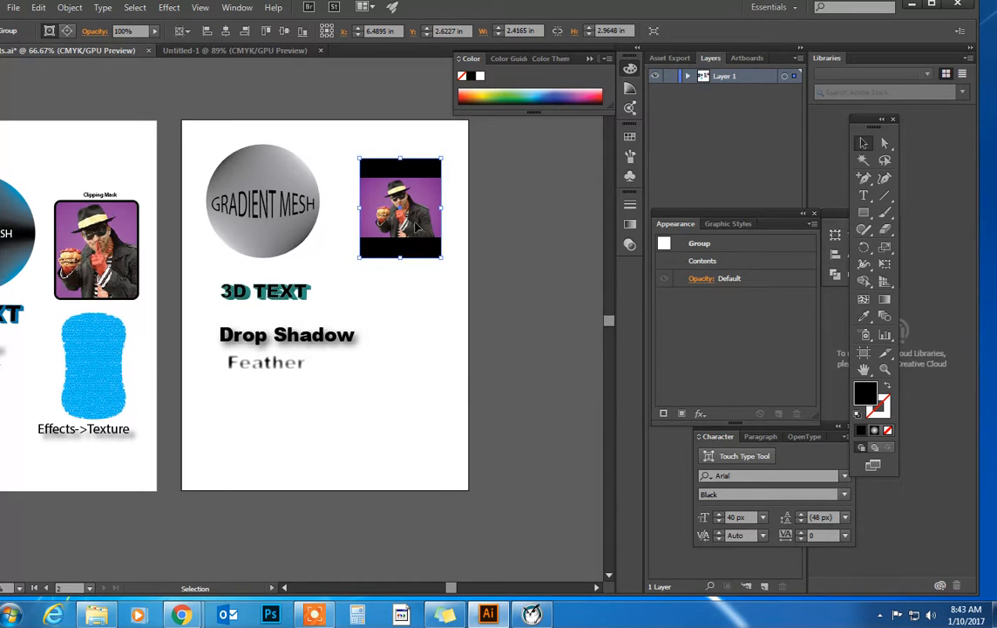
click(407, 297)
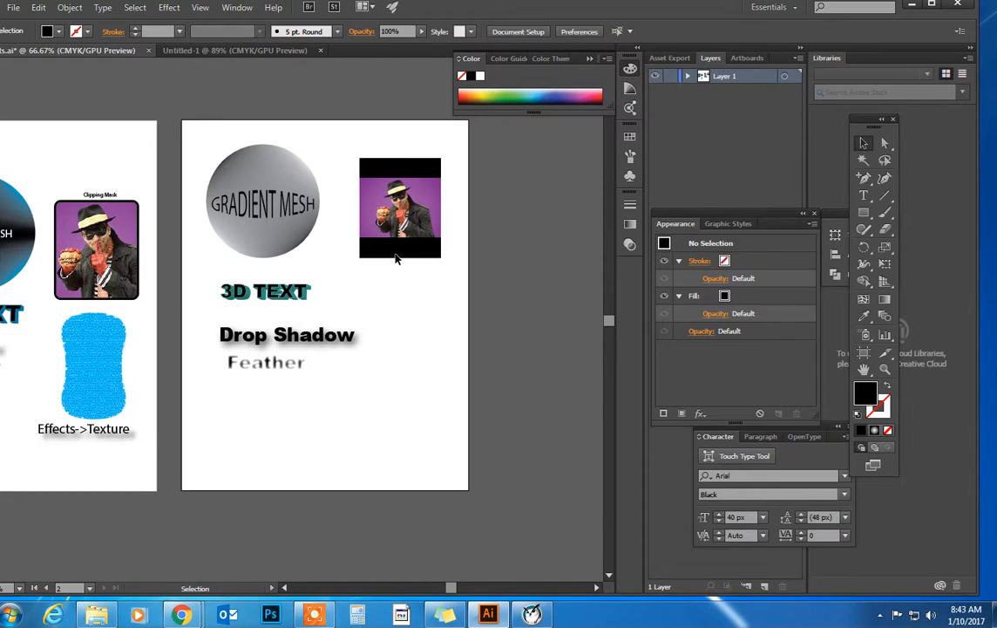
Apply the Round Corners effect with a 0.5 in radius to the clipping mask group.
click(396, 258)
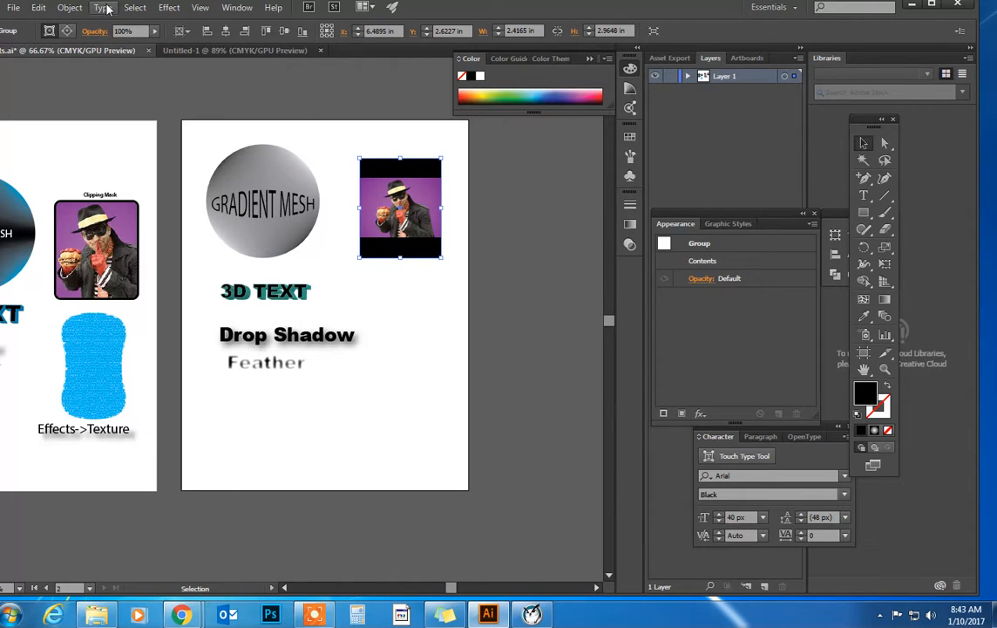
click(170, 8)
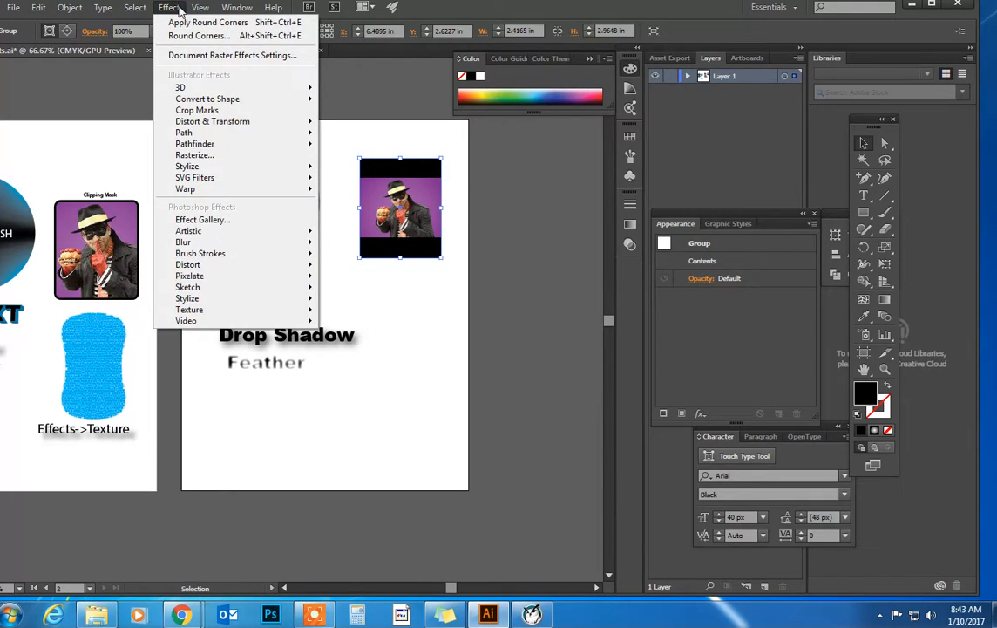
mouse_move(70, 7)
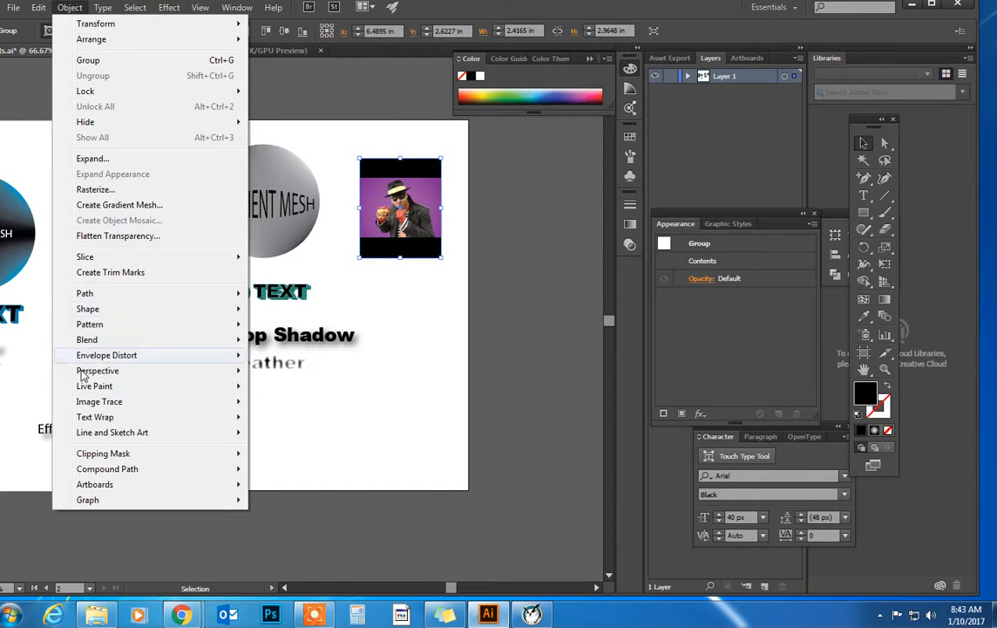
mouse_move(169, 8)
mouse_move(195, 172)
click(98, 230)
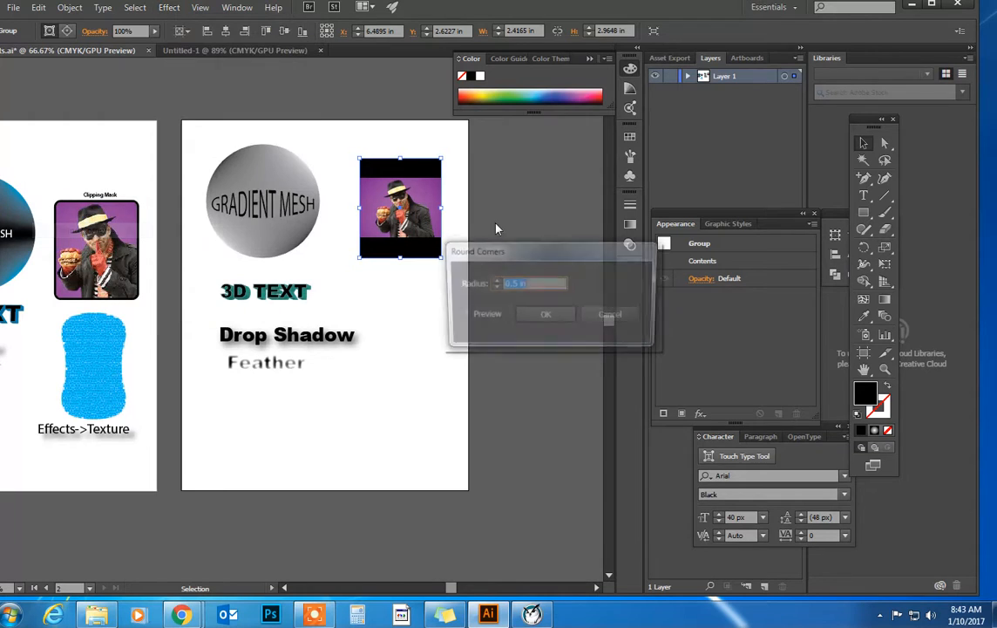
click(470, 316)
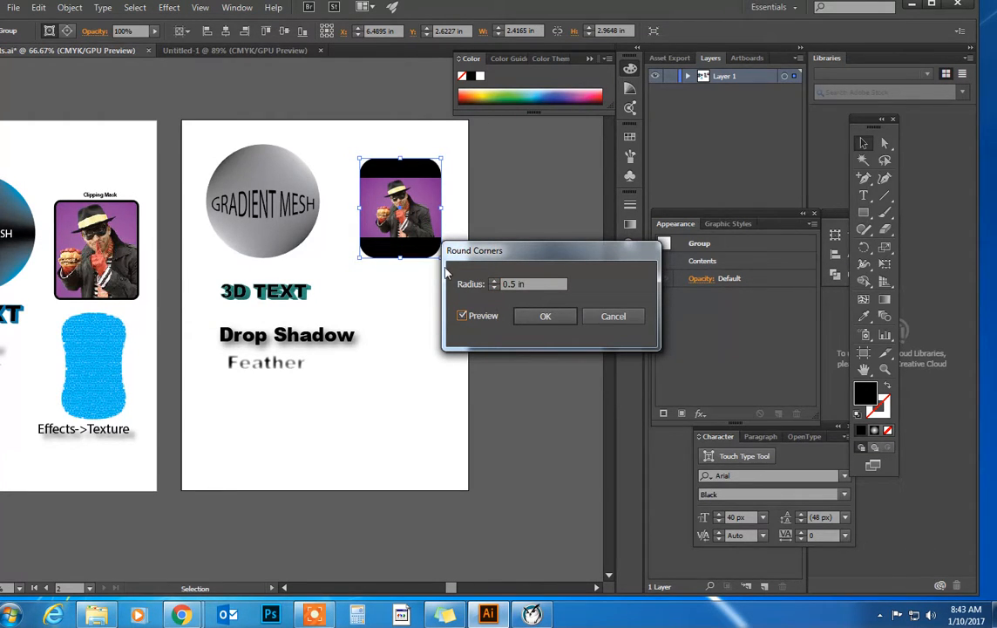
click(543, 317)
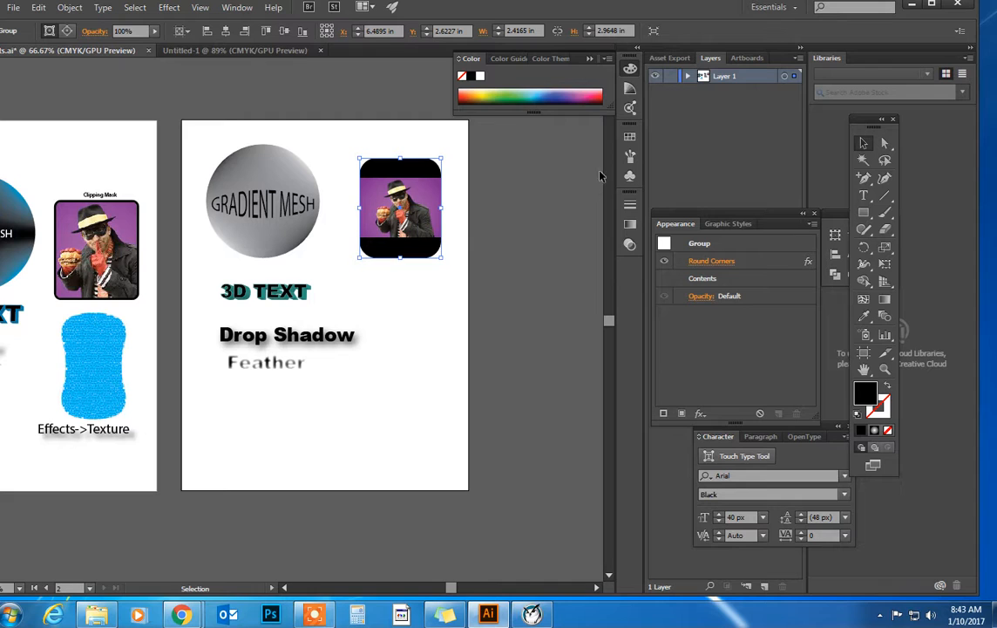
Select only the linked picture inside the clipping mask with Direct Selection and shift it slightly within the mask.
click(882, 147)
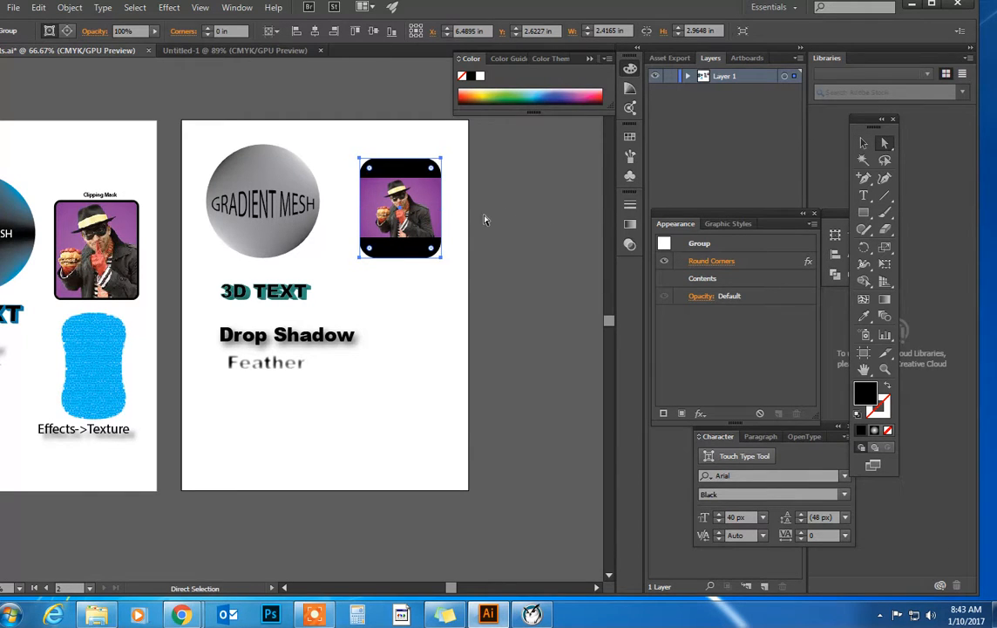
click(460, 215)
click(403, 216)
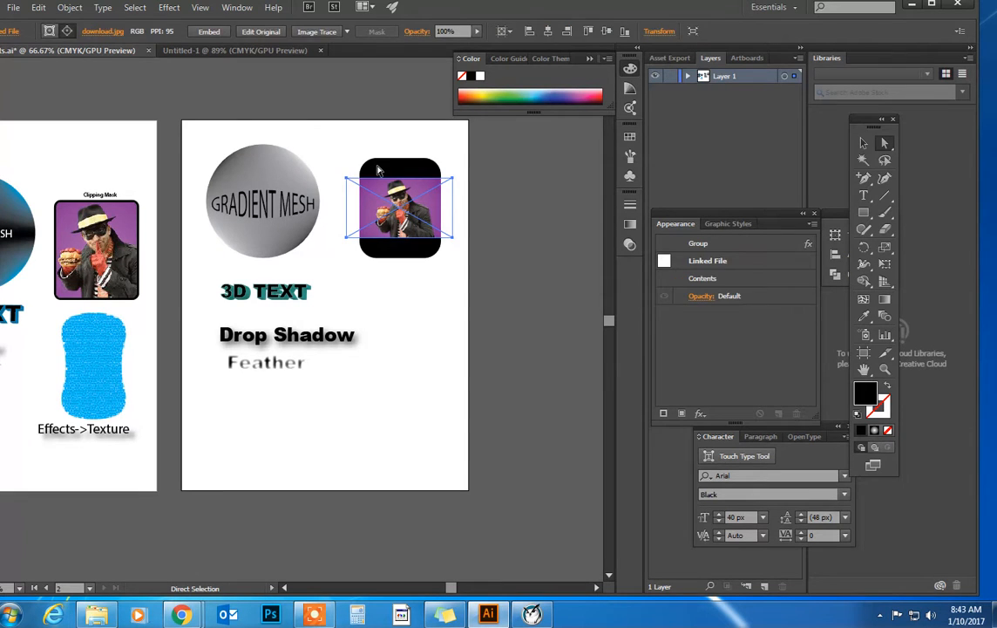
click(339, 150)
click(371, 207)
mouse_move(370, 208)
mouse_down()
mouse_move(370, 193)
mouse_move(380, 231)
mouse_move(380, 211)
mouse_up()
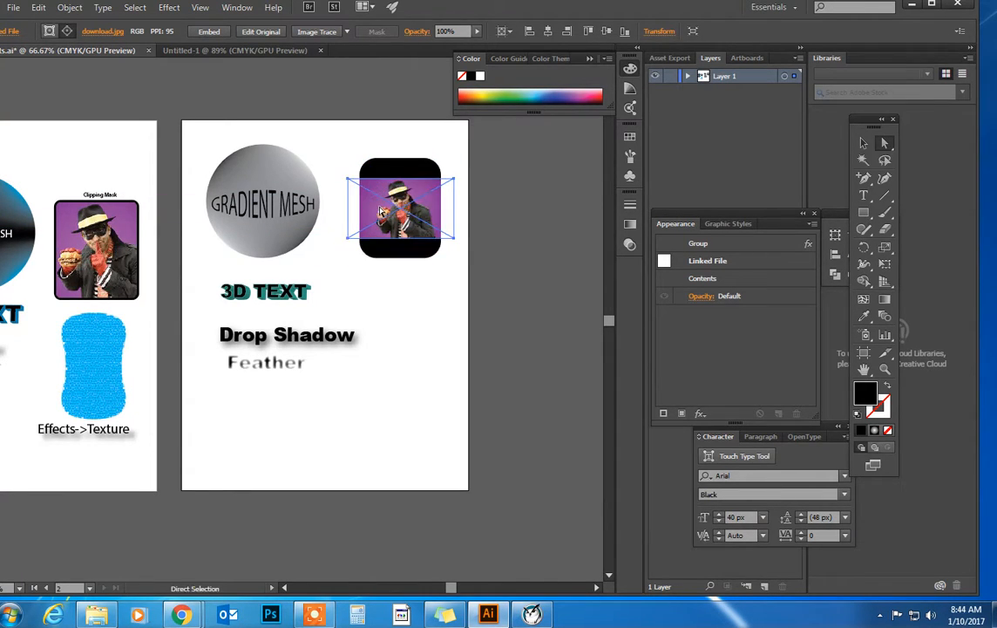
Enlarge the linked picture with Free Transform until it fills the whole rounded mask, covering the black bands.
click(885, 267)
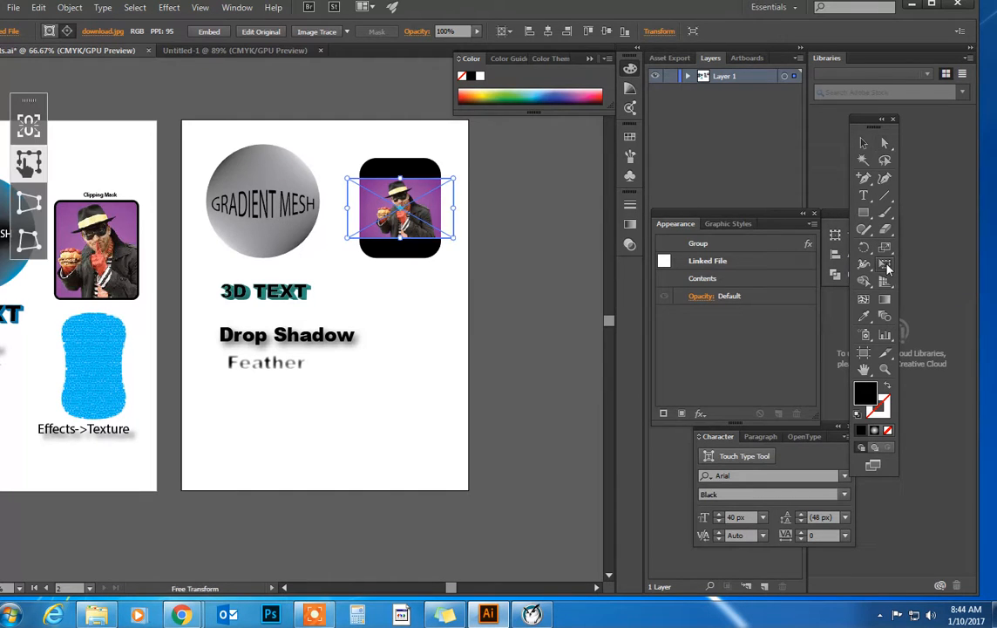
drag(457, 243, 492, 259)
drag(346, 176, 312, 145)
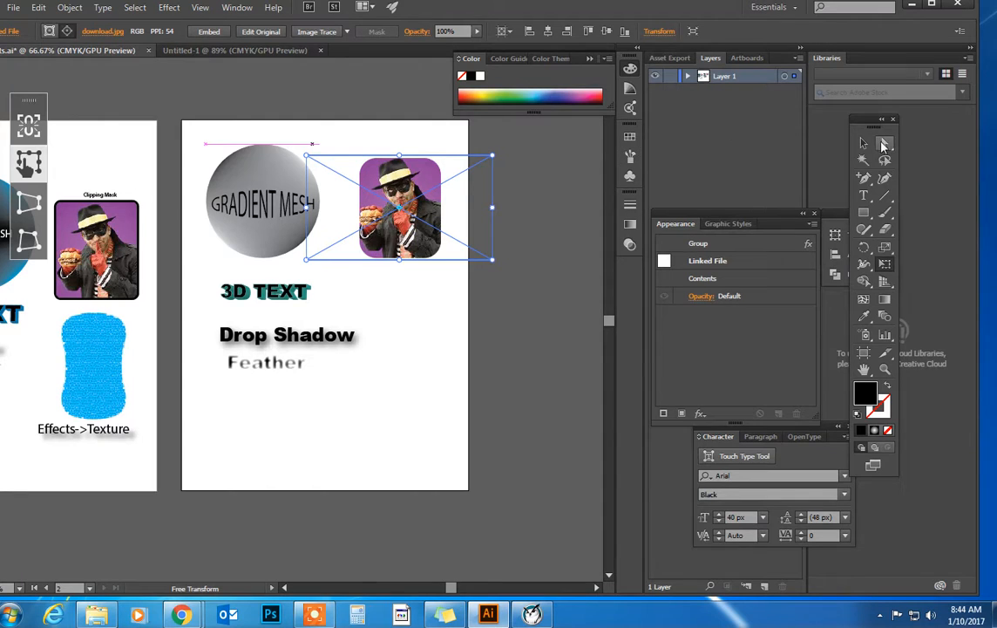
click(884, 142)
click(395, 187)
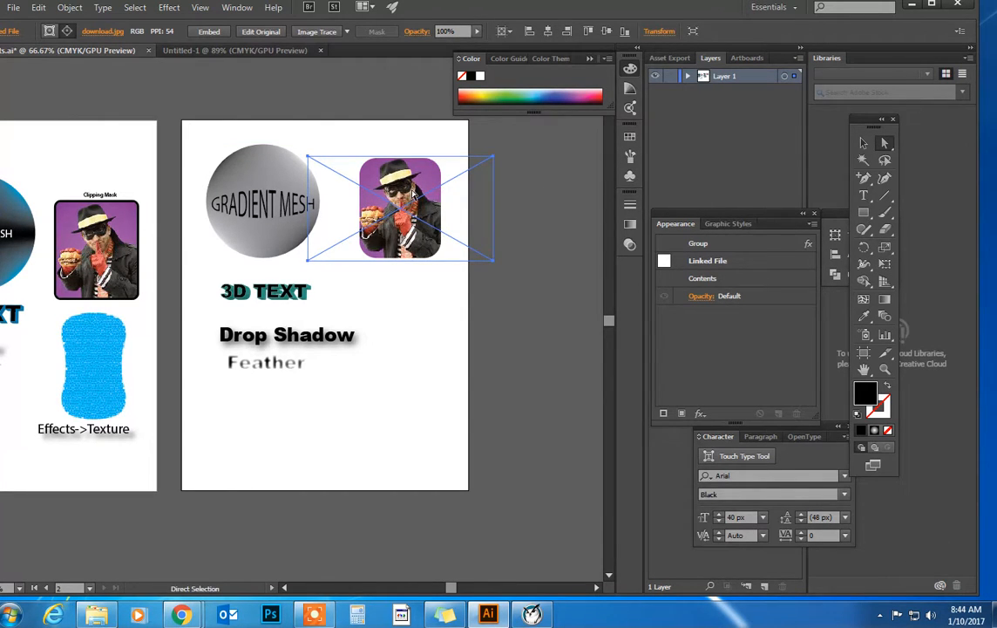
click(399, 142)
click(394, 163)
Select the whole clipping mask group and give it a solid black stroke.
click(863, 142)
click(424, 274)
click(421, 241)
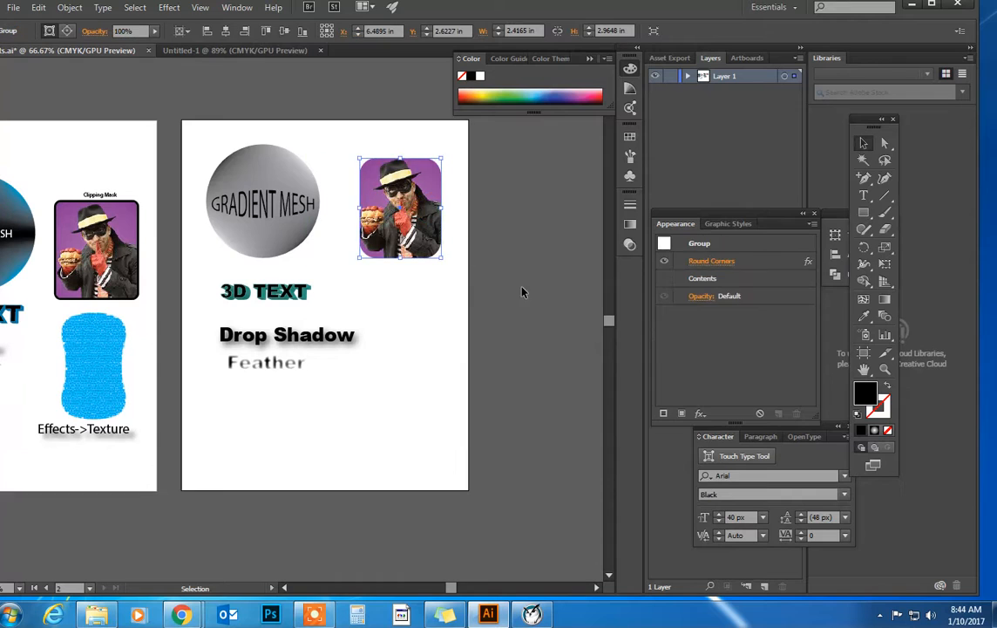
click(884, 413)
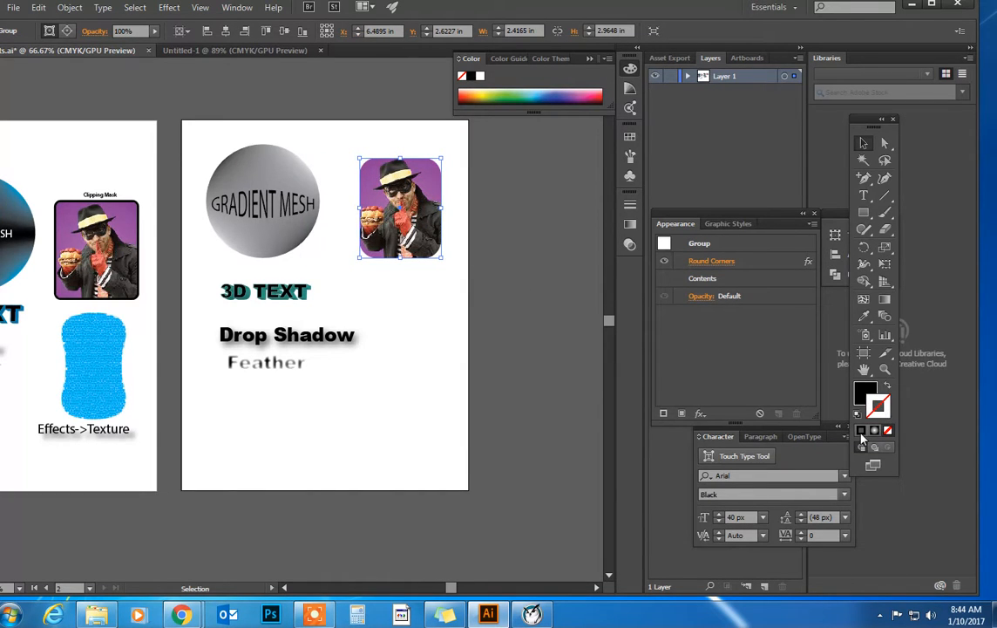
click(862, 432)
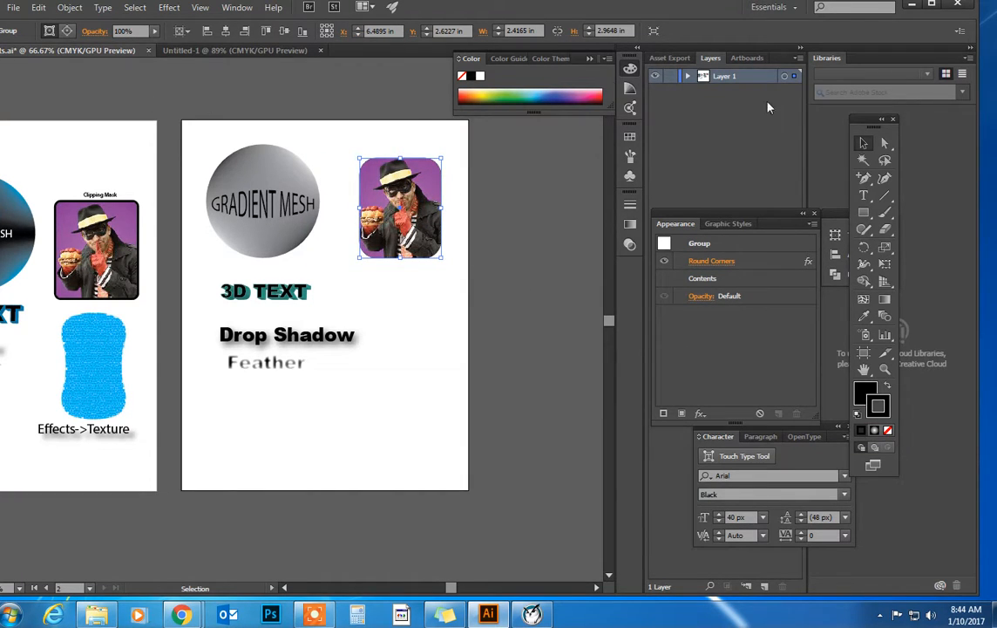
Set the group's stroke weight to 9 px and deselect it.
click(629, 204)
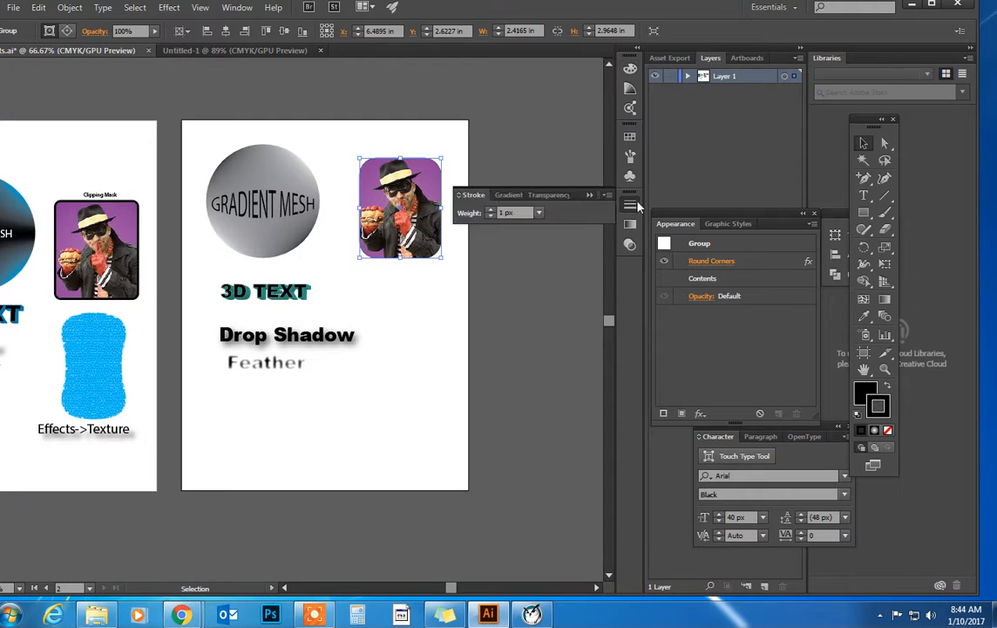
click(492, 211)
click(492, 211)
click(492, 210)
click(491, 211)
click(492, 211)
click(491, 211)
click(491, 211)
click(491, 211)
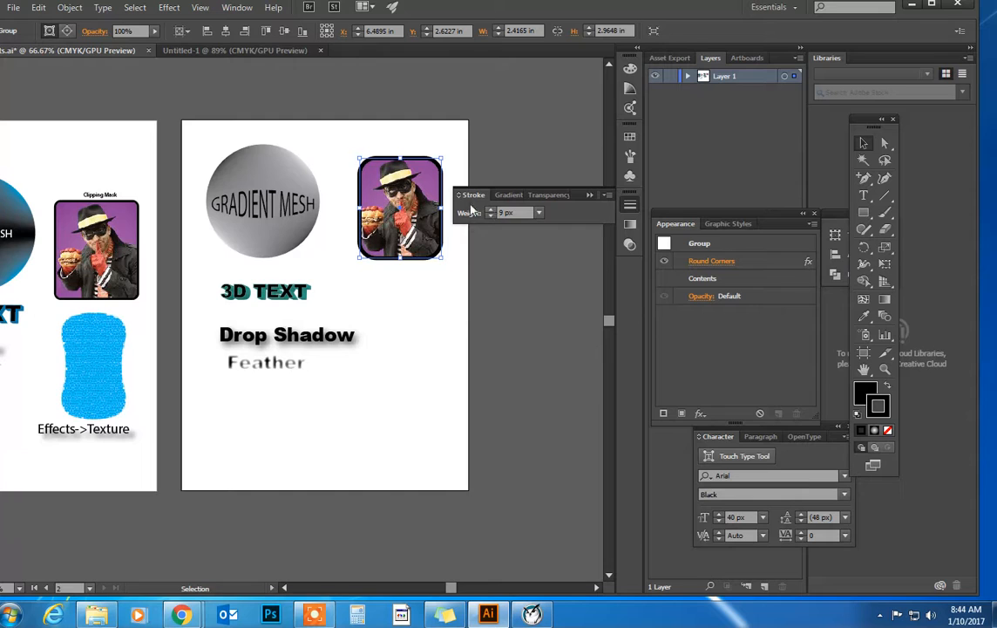
click(404, 286)
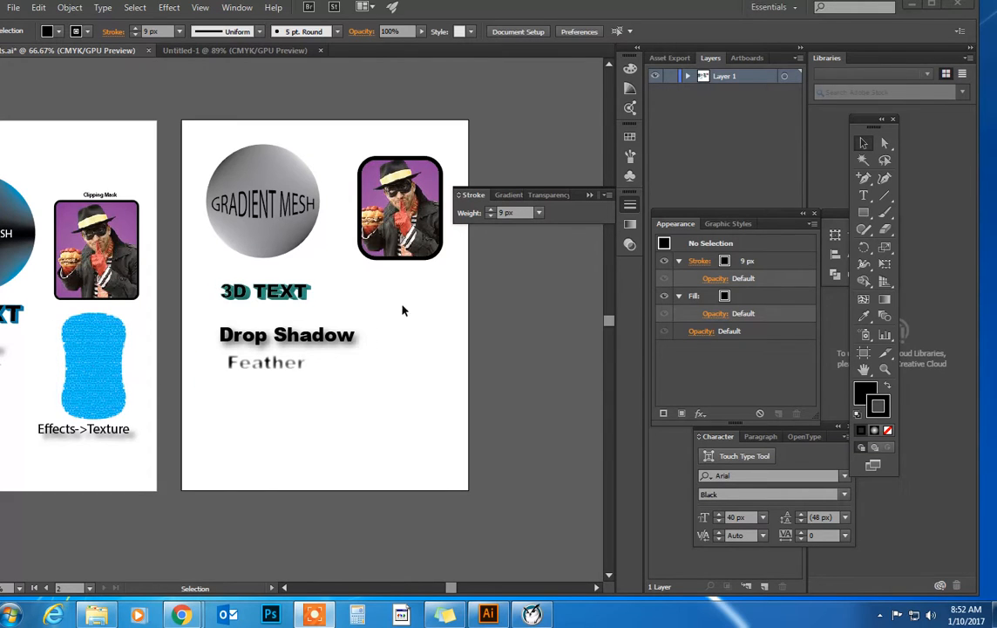
Draw an upright rectangle below the masked picture and adjust its position and size to fit inside the artboard edge.
click(863, 212)
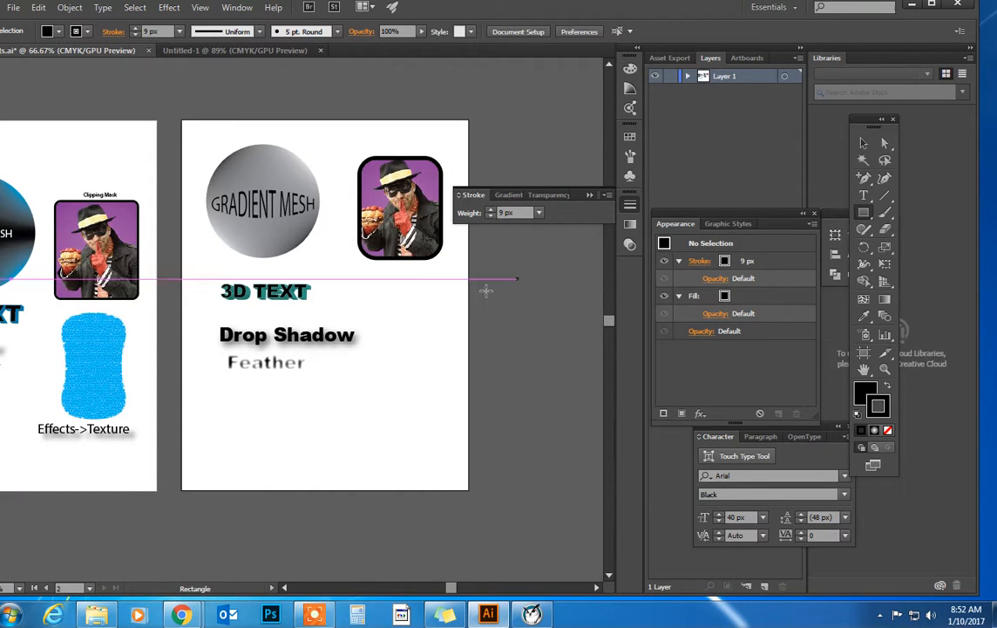
drag(394, 305, 469, 416)
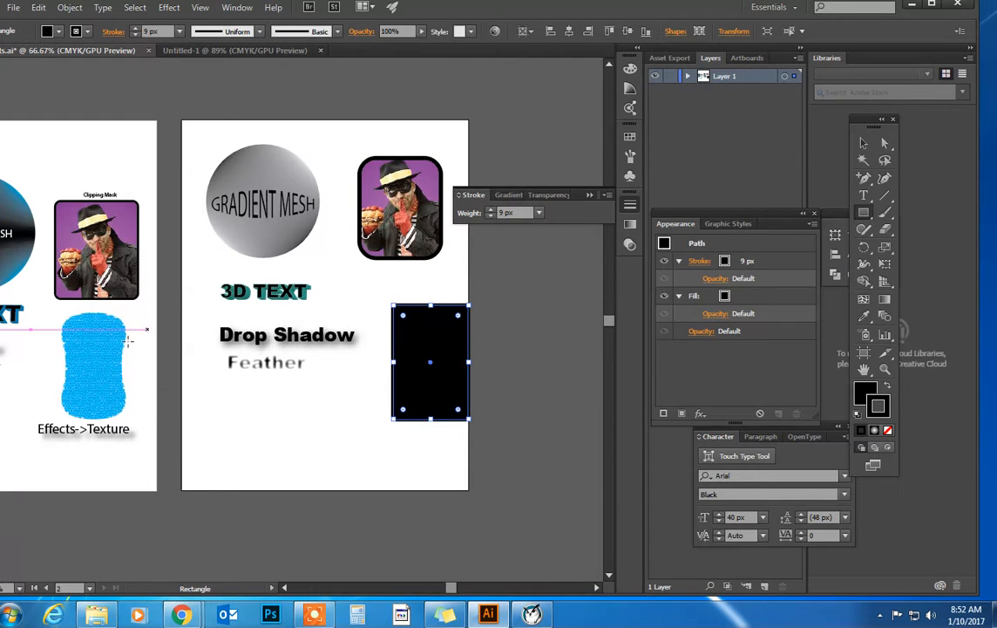
key(v)
drag(453, 330, 433, 330)
drag(450, 422, 460, 426)
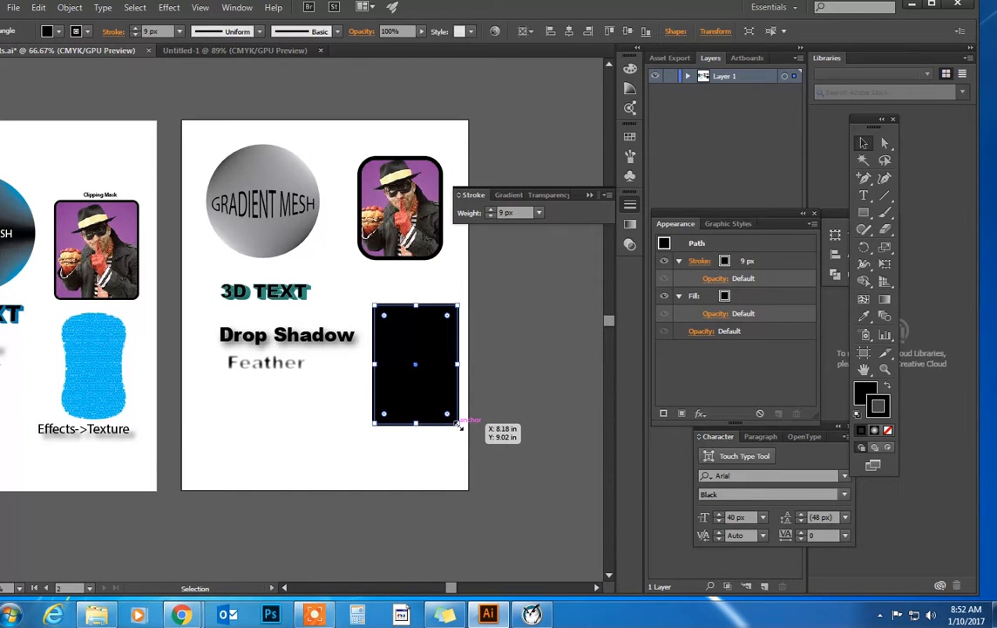
drag(462, 425, 462, 425)
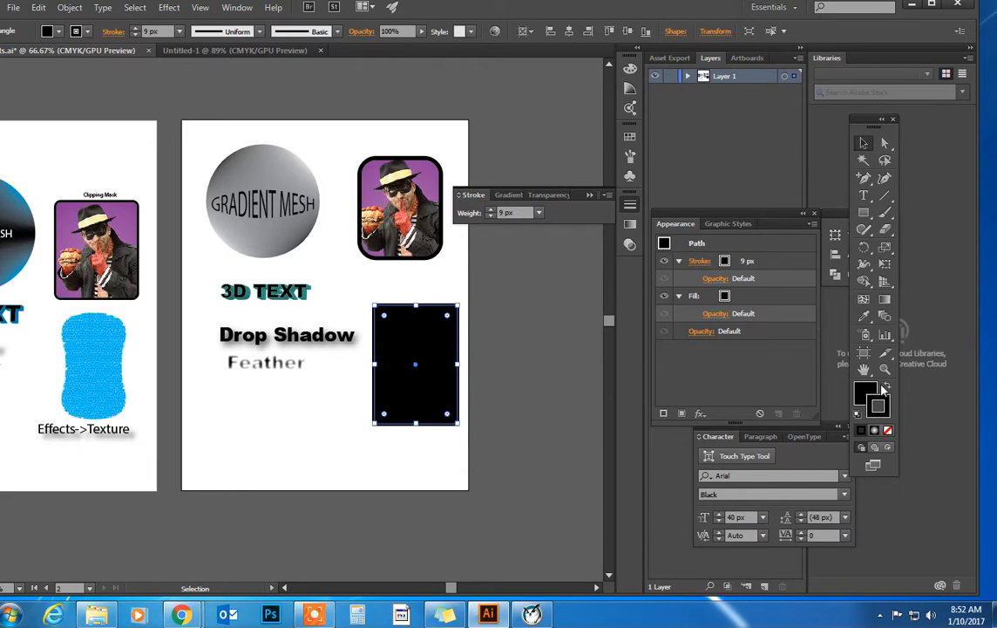
Remove the new rectangle's stroke and fill it with the blue colour 139BBA.
click(888, 432)
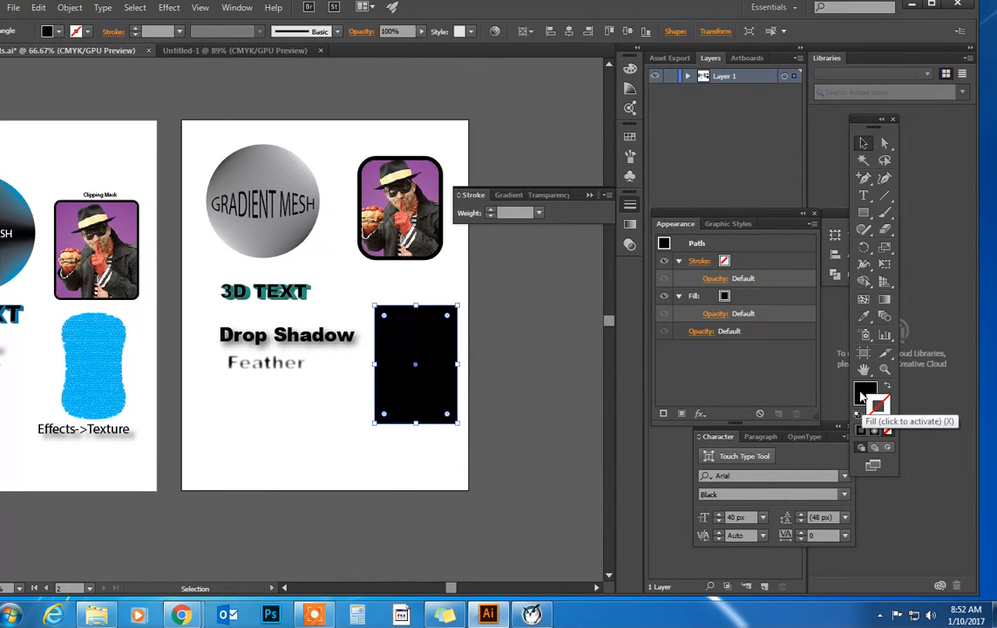
double_click(865, 397)
drag(758, 328, 759, 339)
mouse_move(721, 289)
mouse_down()
mouse_move(719, 278)
mouse_move(714, 314)
mouse_up()
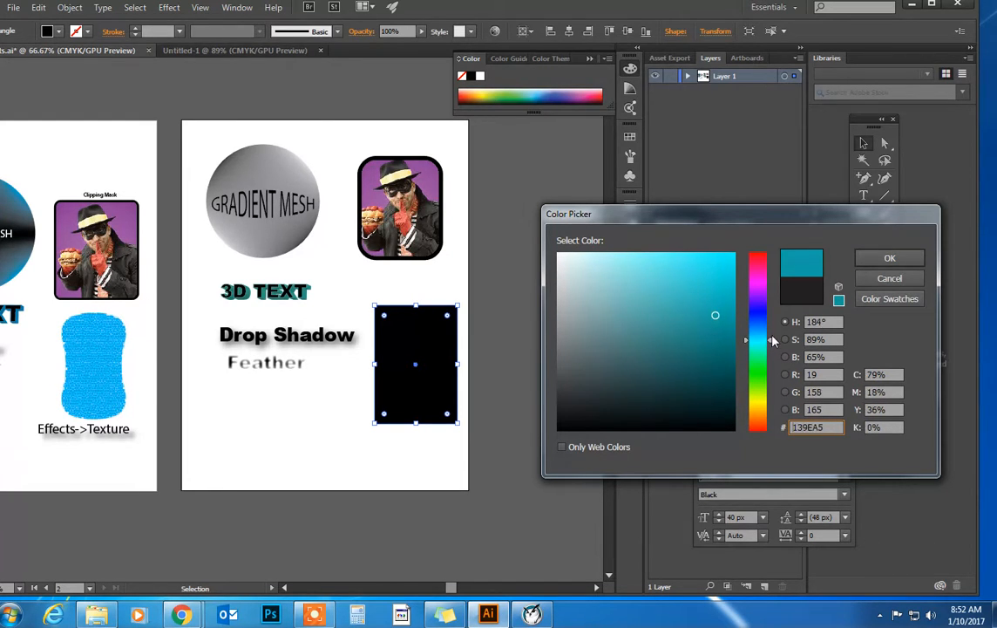
drag(771, 342, 773, 335)
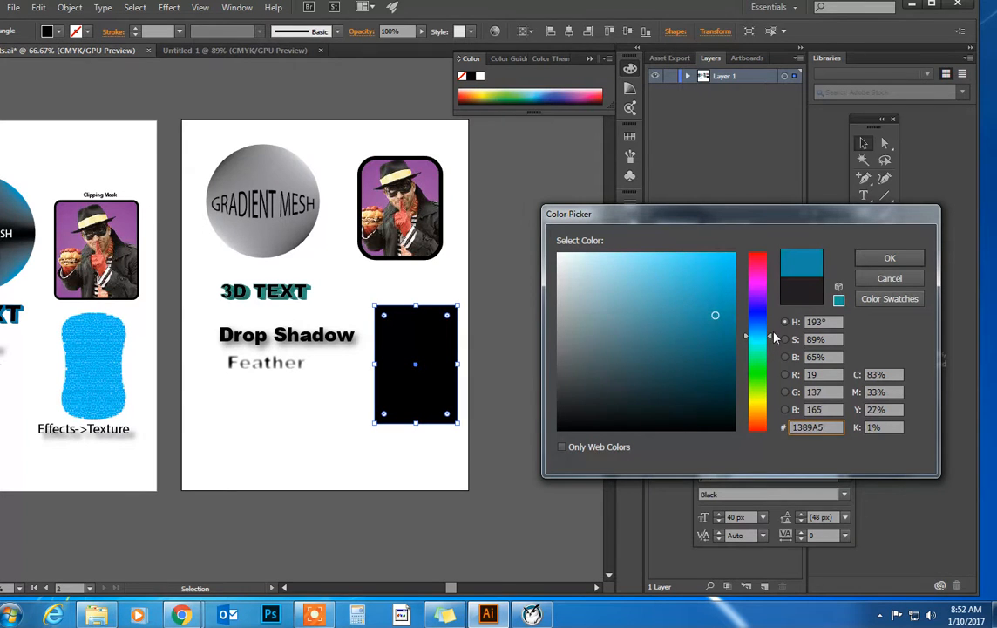
click(717, 301)
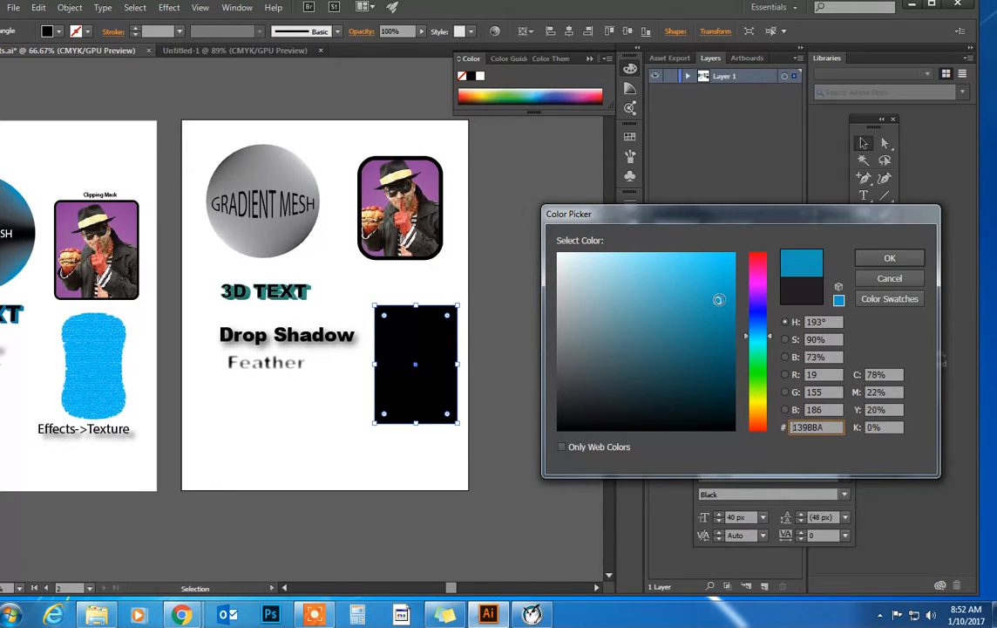
click(882, 260)
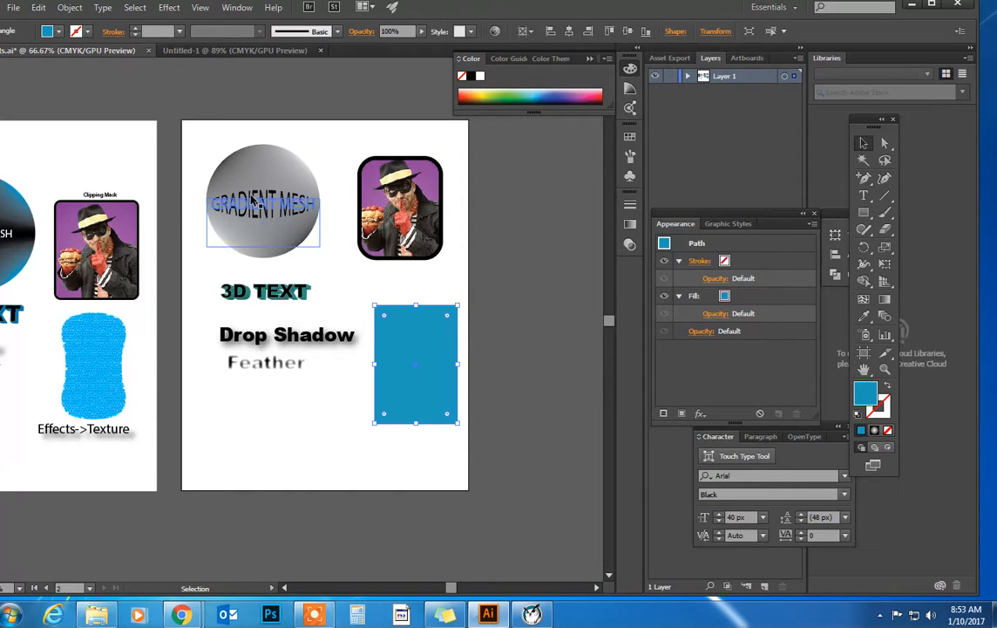
Start a Bulge warp effect on the blue rectangle and set its orientation to vertical.
click(167, 9)
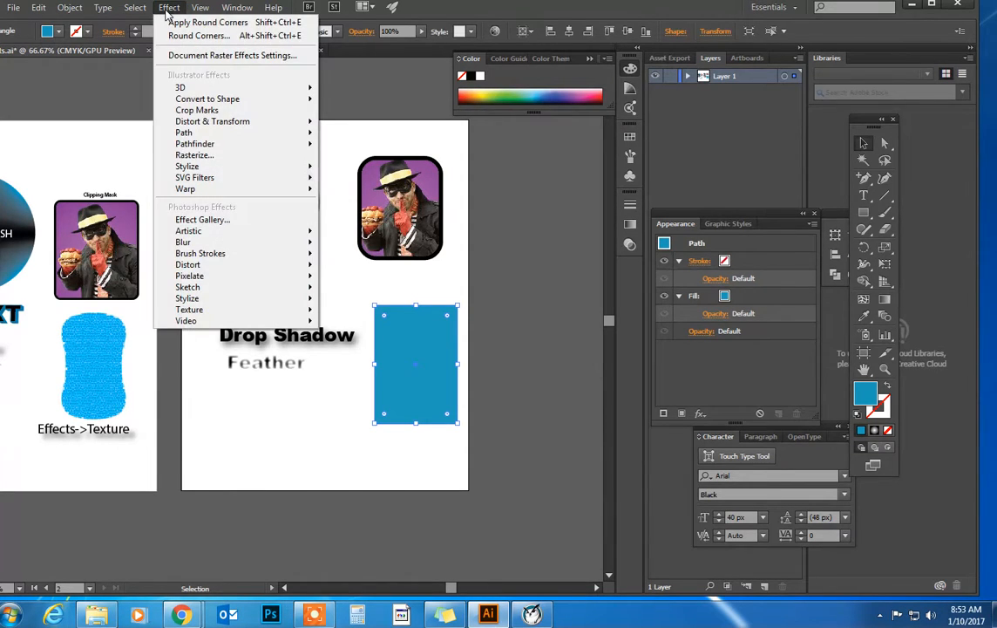
mouse_move(209, 189)
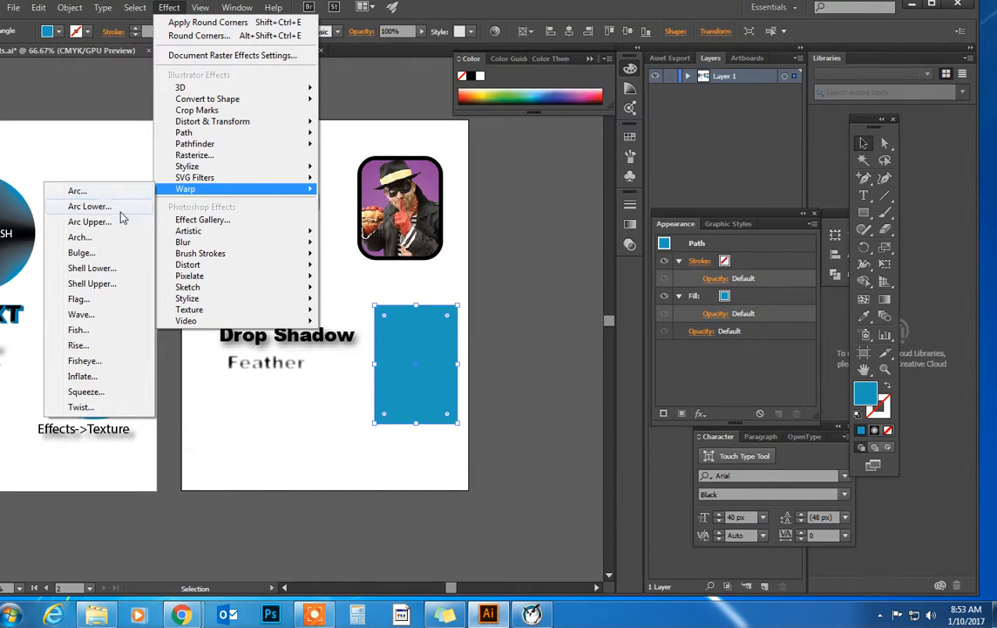
click(87, 252)
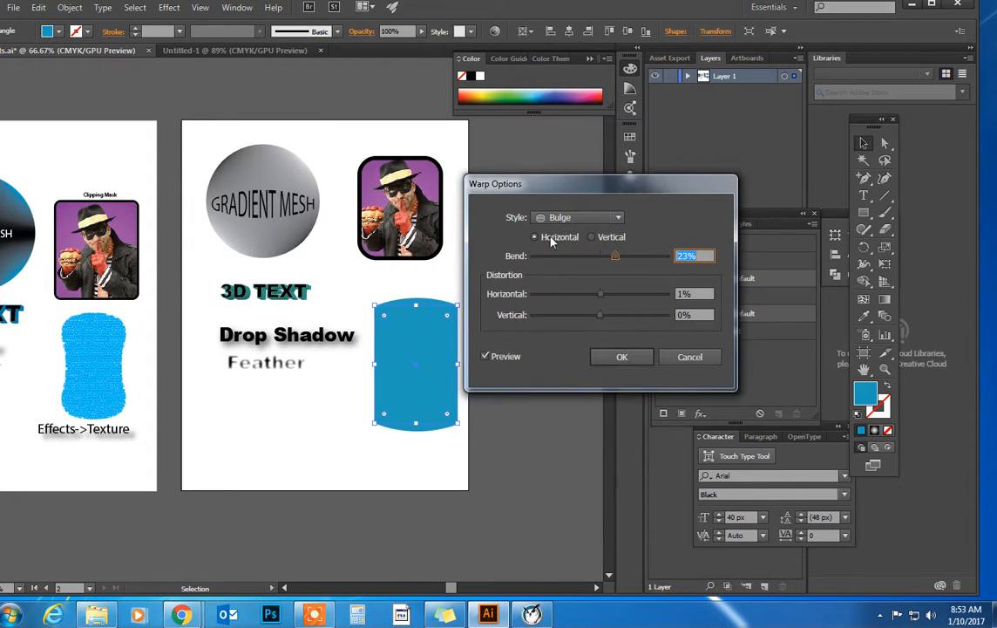
click(566, 220)
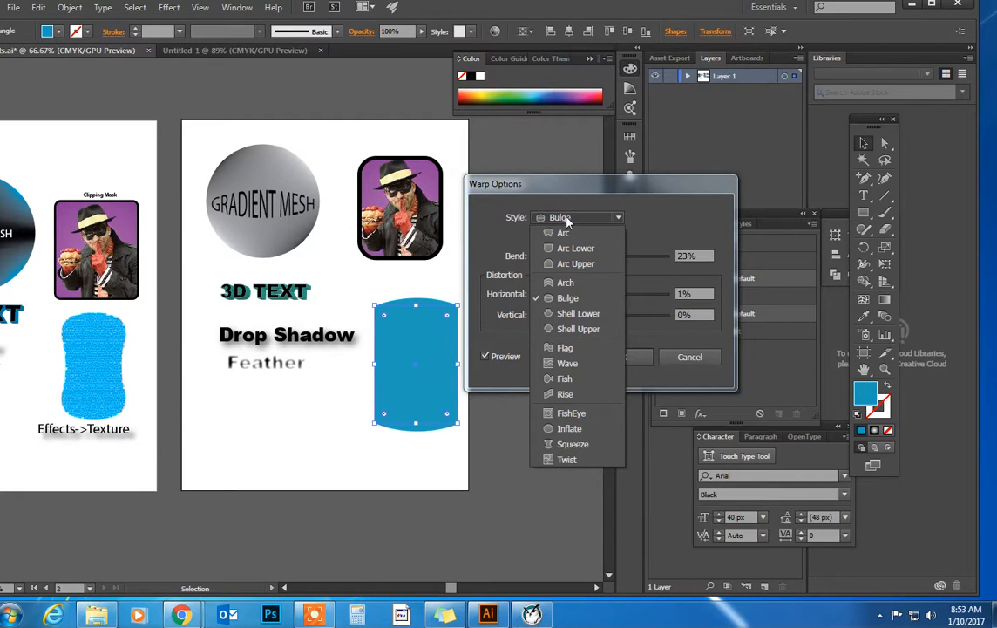
click(567, 219)
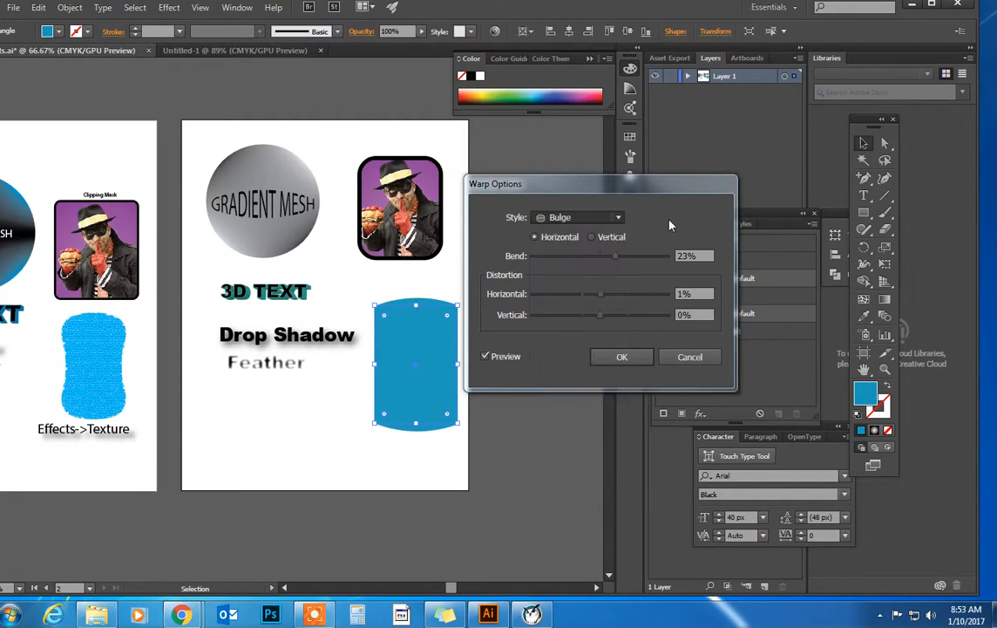
click(593, 237)
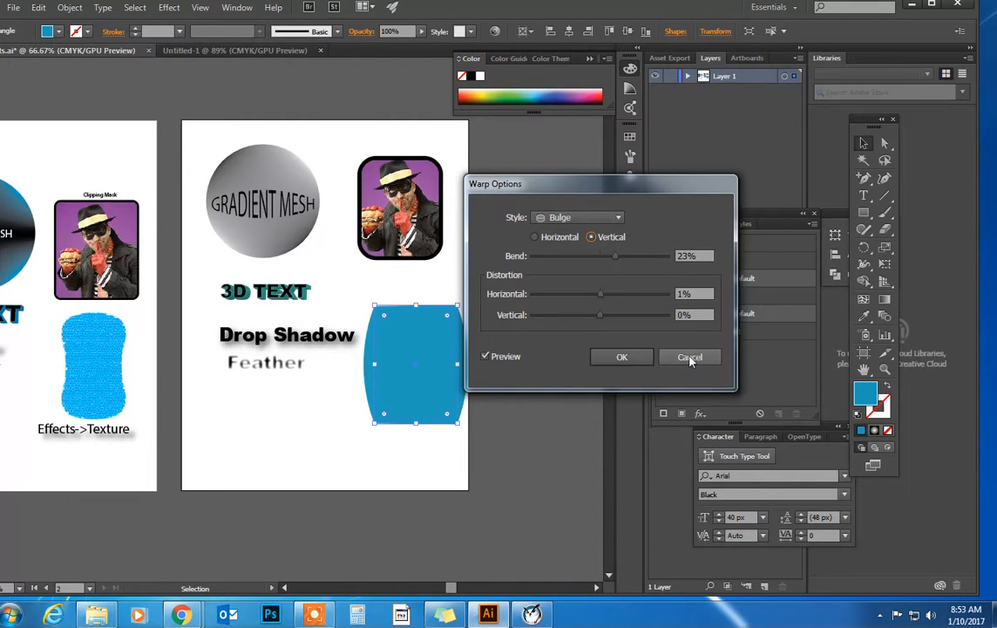
Try the Squeeze warp style on the blue rectangle and return the style to Bulge.
click(589, 220)
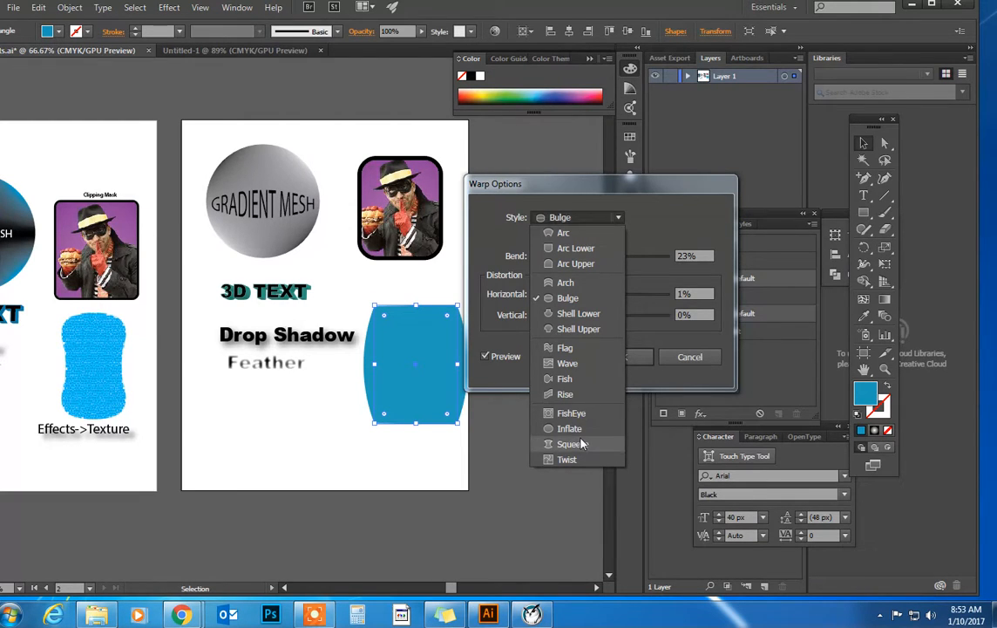
click(579, 444)
click(618, 219)
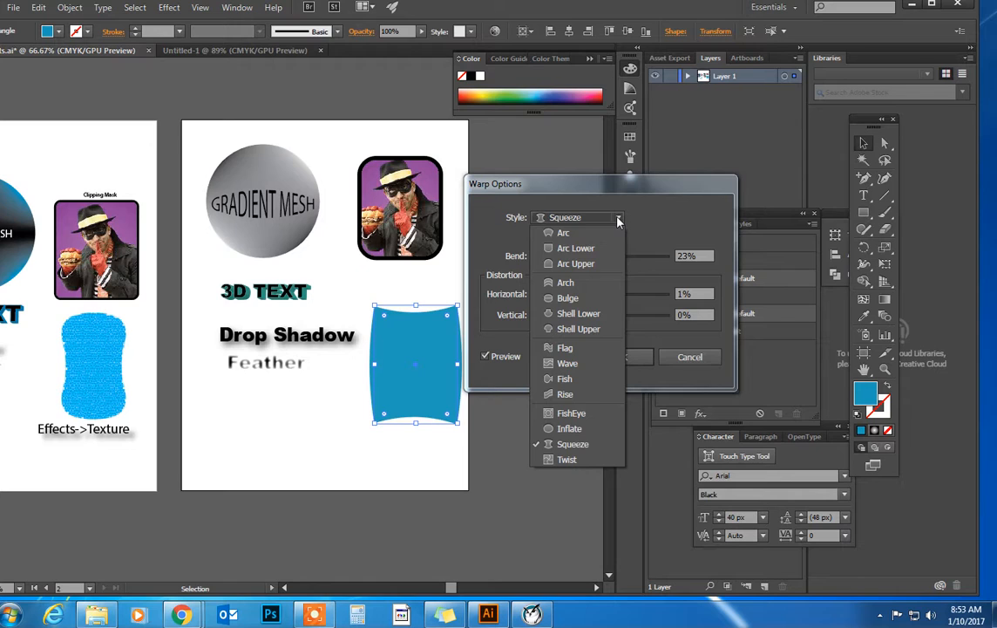
click(579, 300)
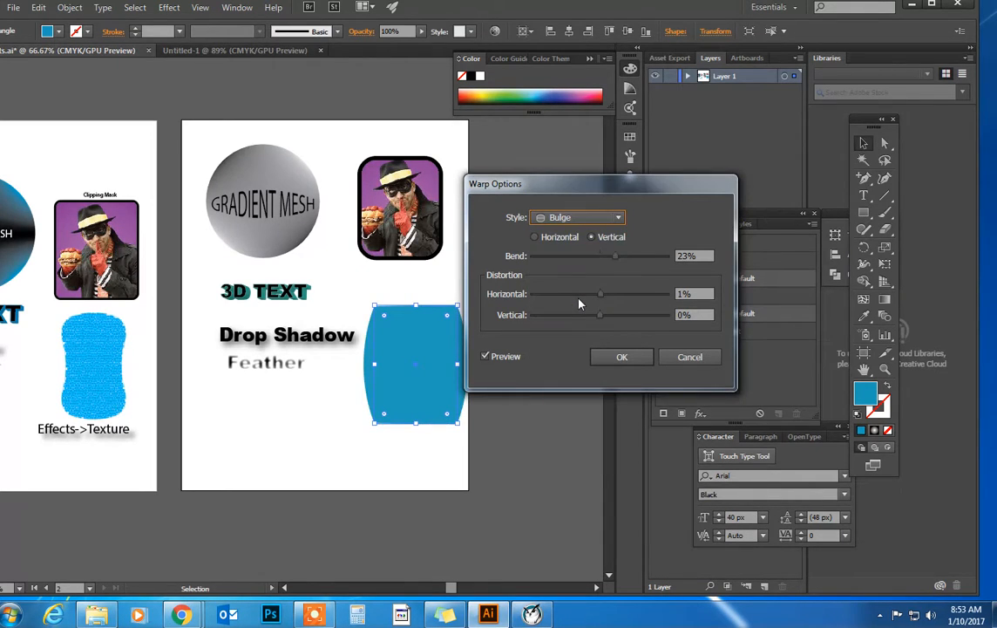
Apply a horizontal Bulge warp with 20% bend, -17% horizontal and 21% vertical distortion, and nudge the shape left inside the artboard.
click(534, 237)
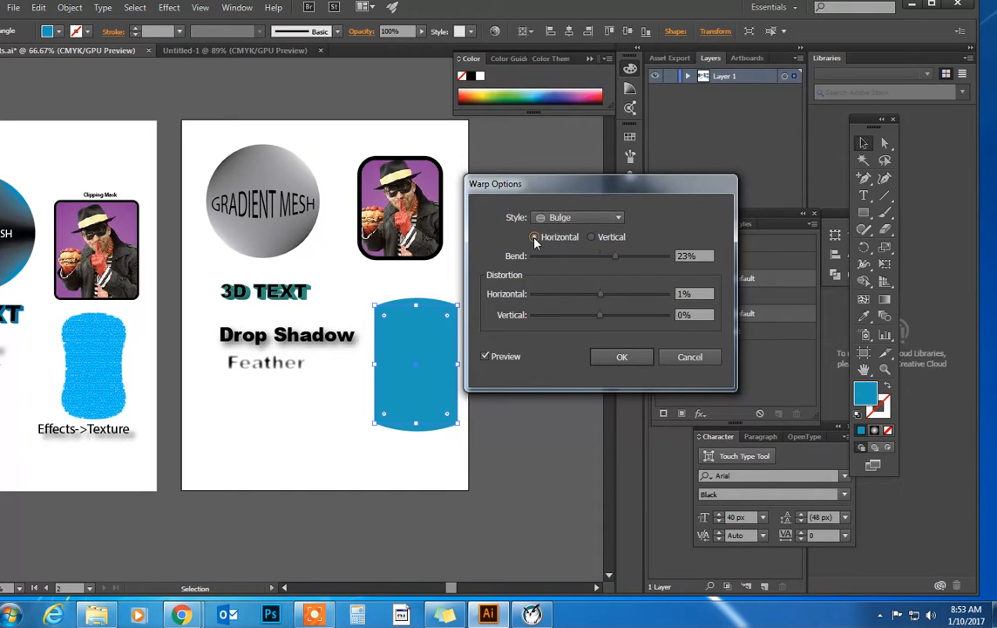
mouse_move(616, 256)
mouse_down()
mouse_move(596, 256)
mouse_move(612, 259)
mouse_up()
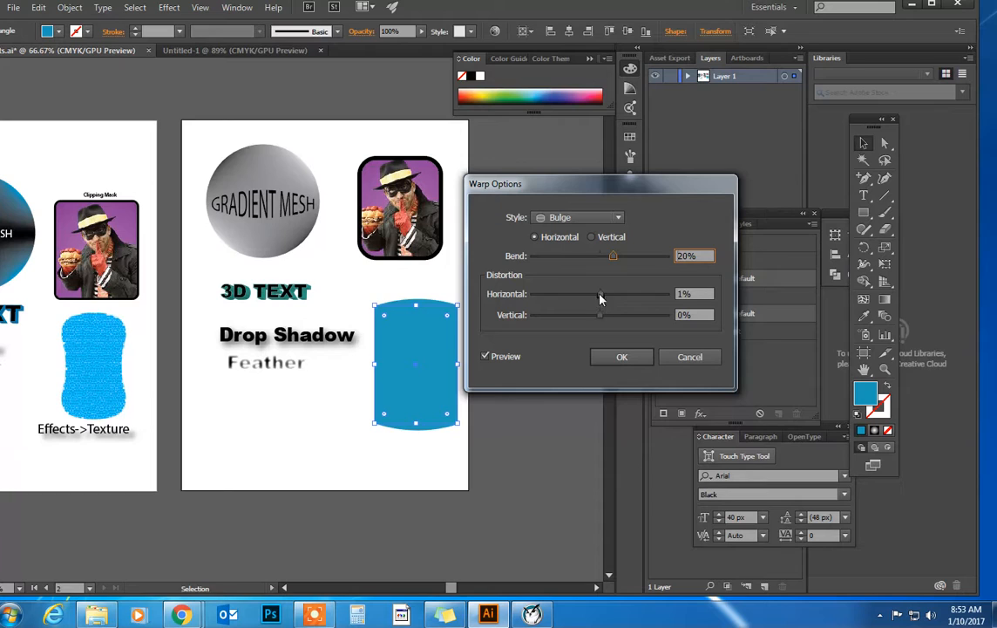
drag(599, 298, 618, 321)
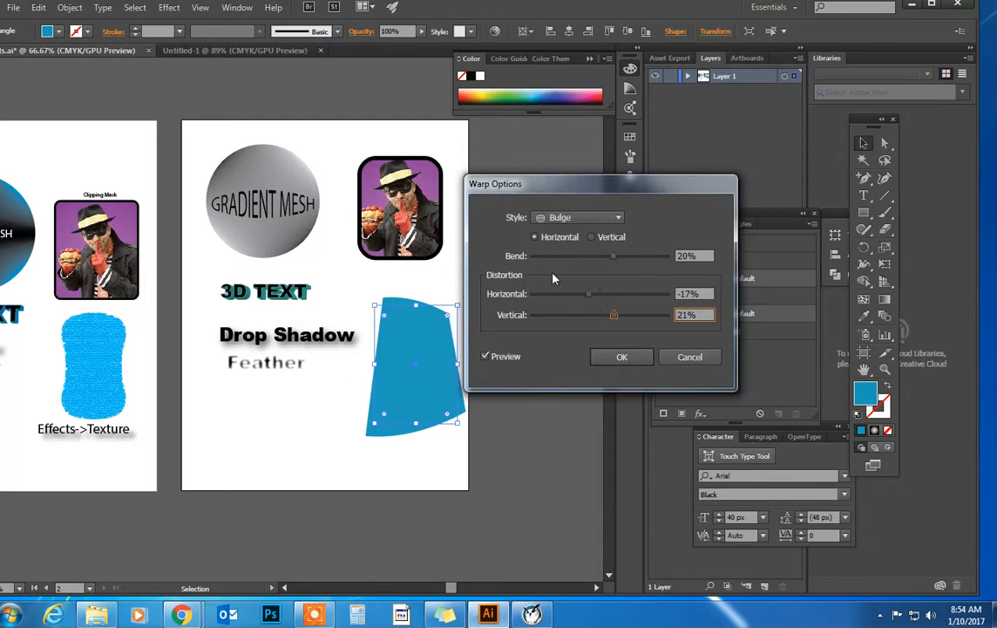
click(615, 358)
drag(436, 357, 419, 329)
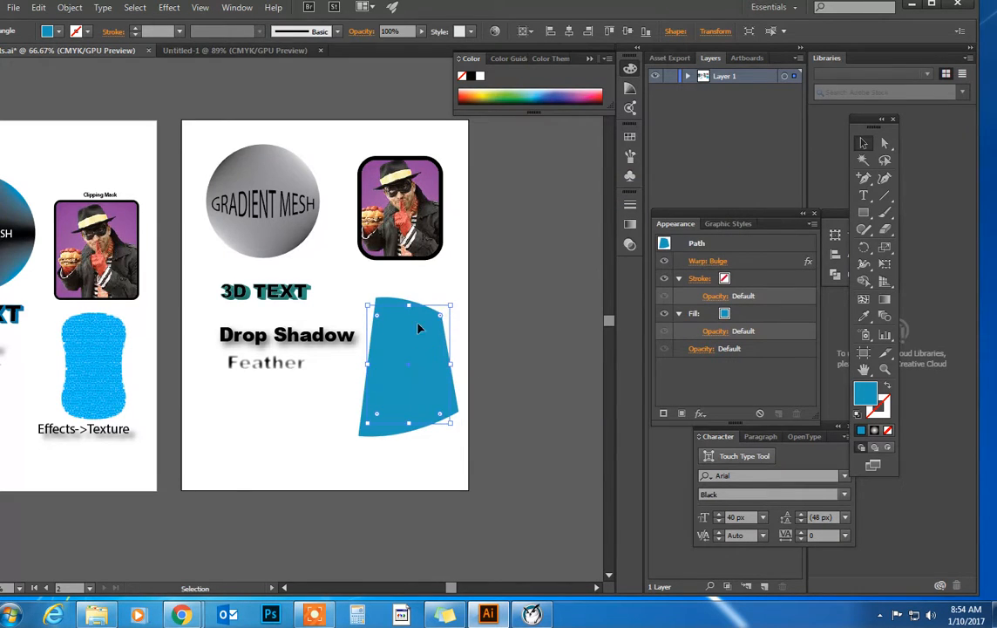
Start a Stained Glass texture effect on the warped blue shape.
click(167, 8)
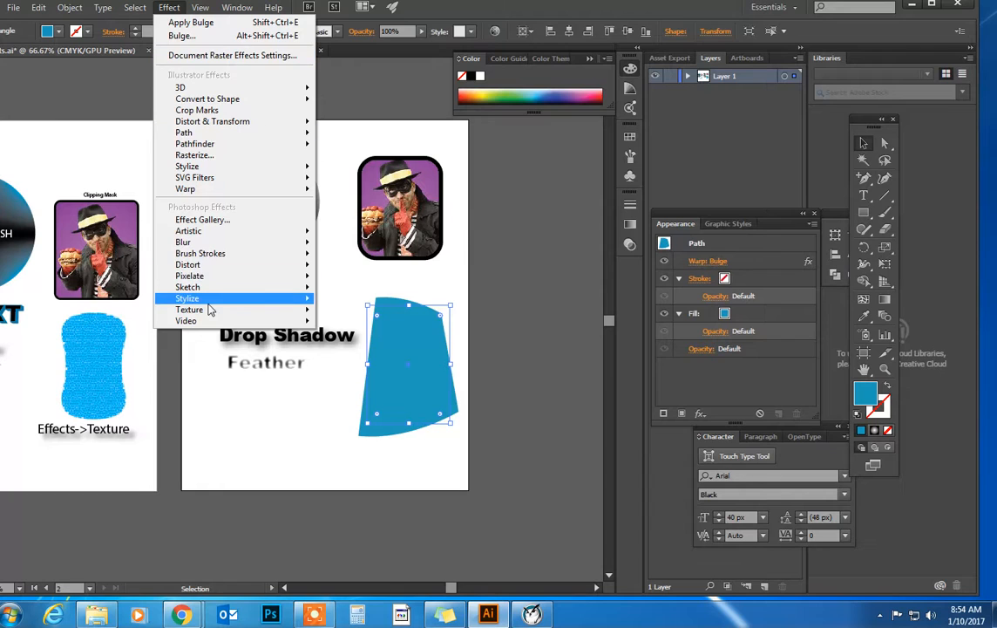
mouse_move(209, 310)
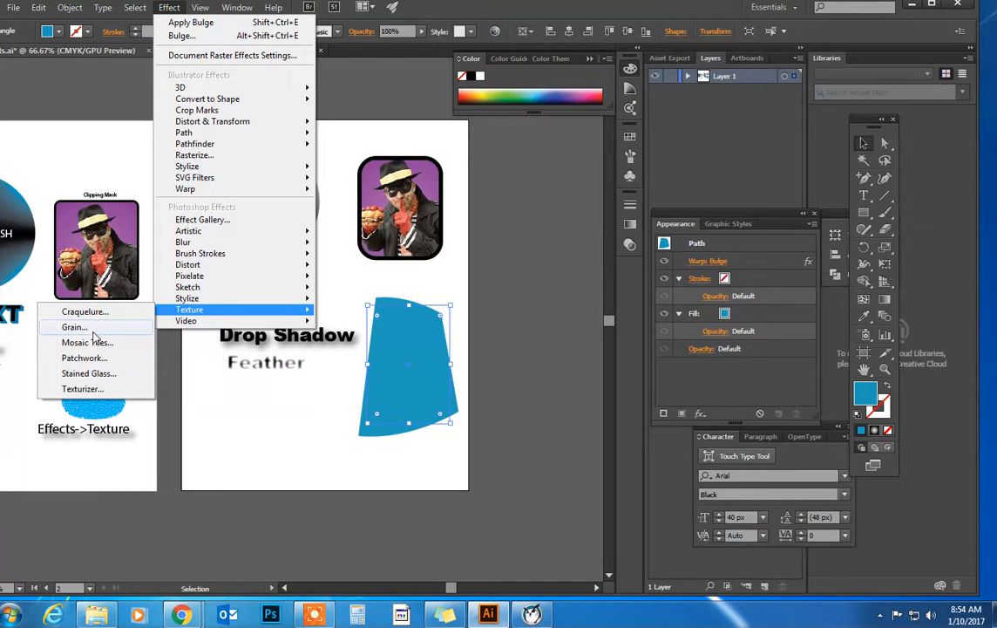
click(92, 372)
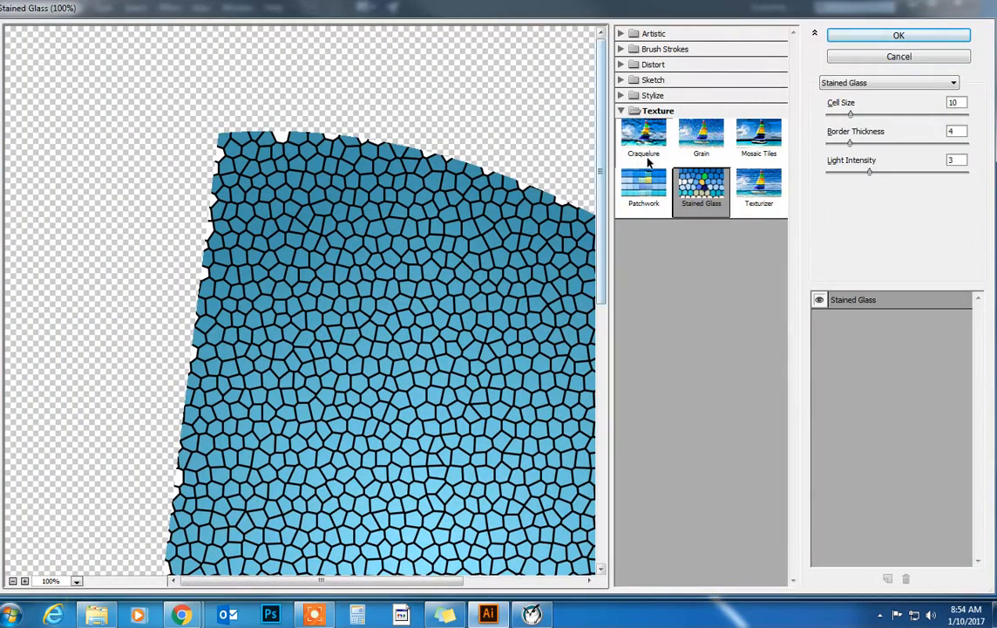
drag(486, 262, 417, 225)
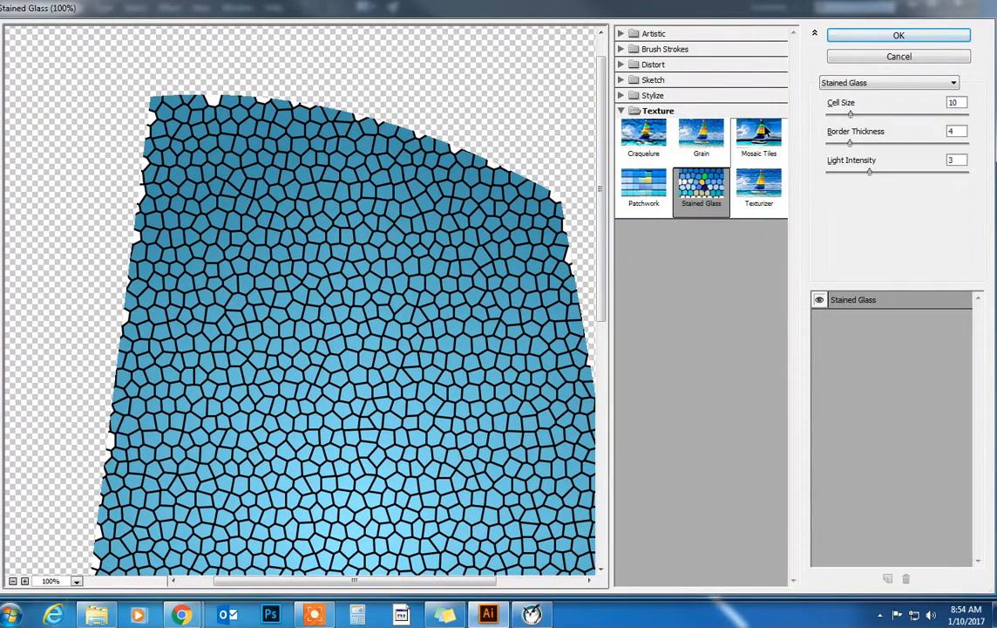
Try the Craquelure texture with crack spacing 31, crack depth 2 and crack brightness 10.
click(643, 135)
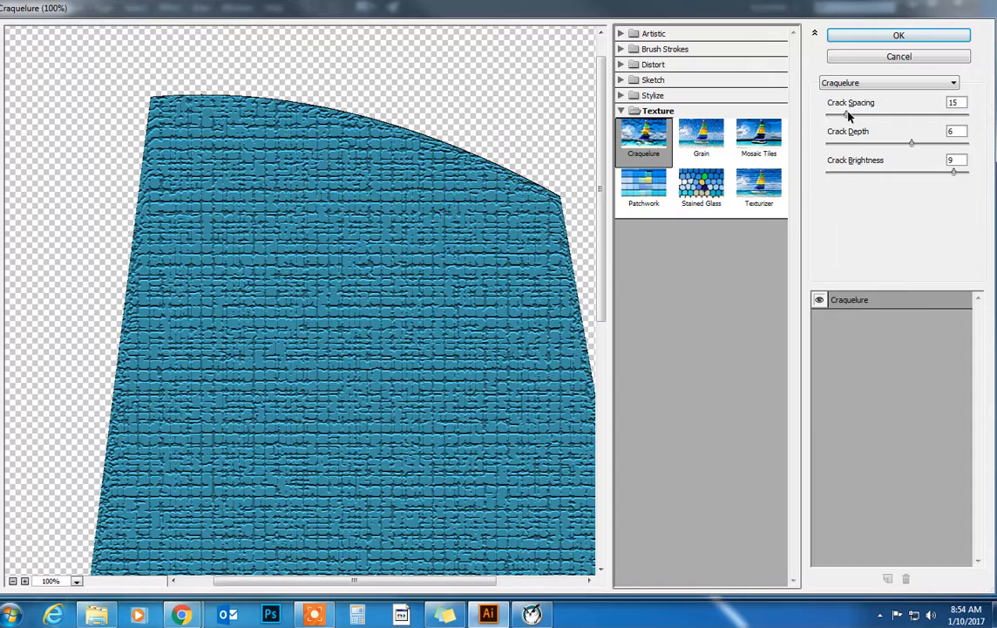
drag(848, 120, 853, 147)
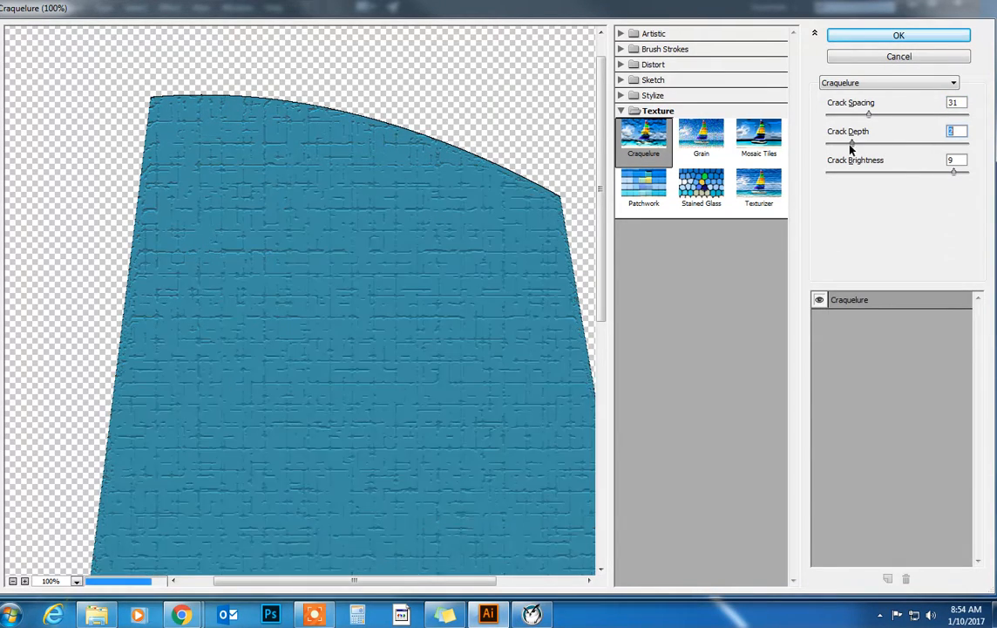
mouse_move(952, 173)
mouse_down()
mouse_move(903, 175)
mouse_move(966, 174)
mouse_up()
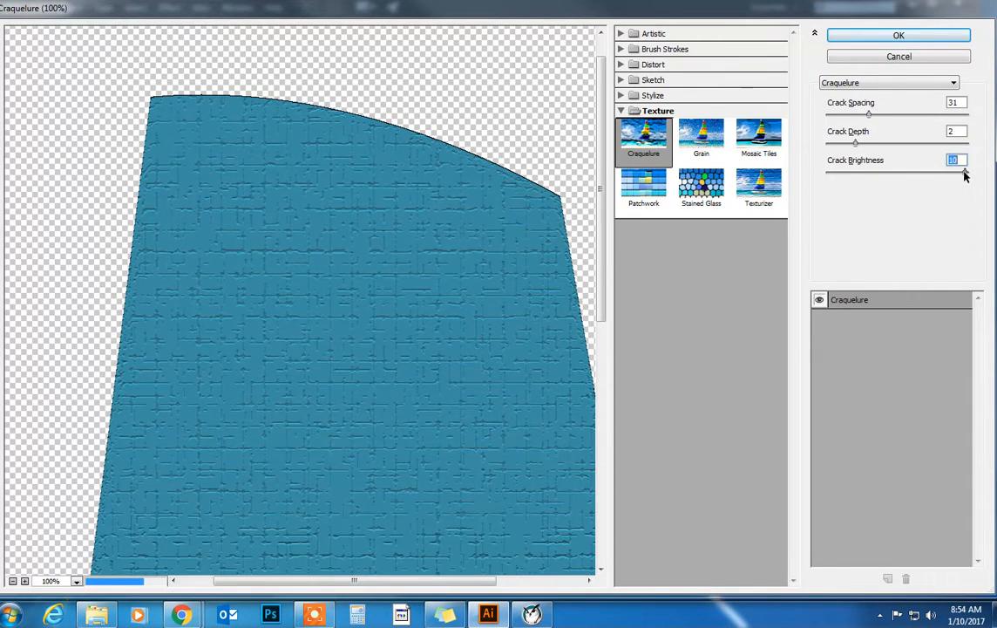
Switch the texture to Grain with intensity 38 and the Clumped grain type.
click(707, 140)
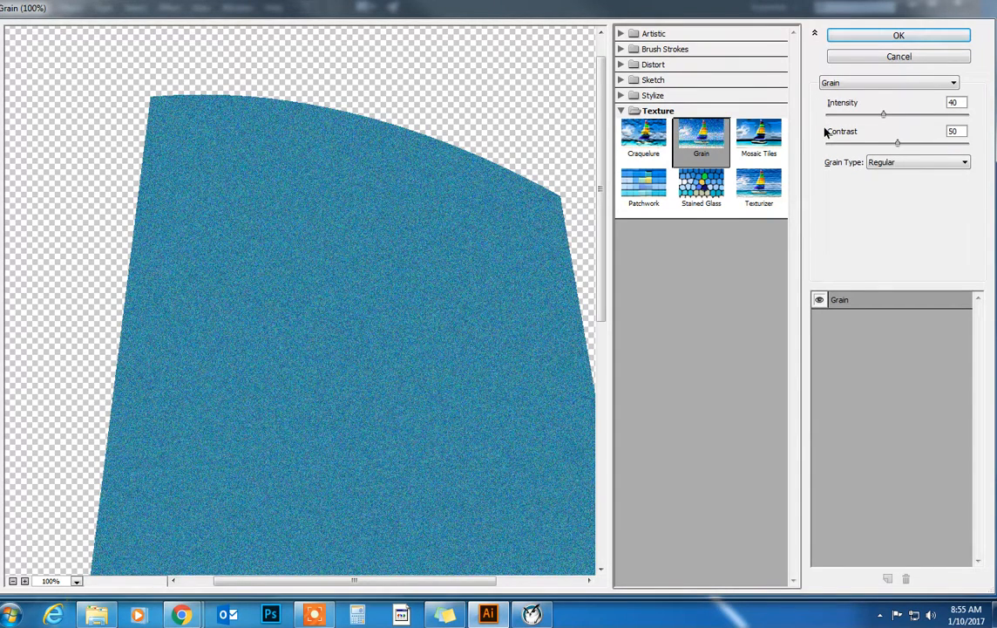
drag(886, 115, 892, 115)
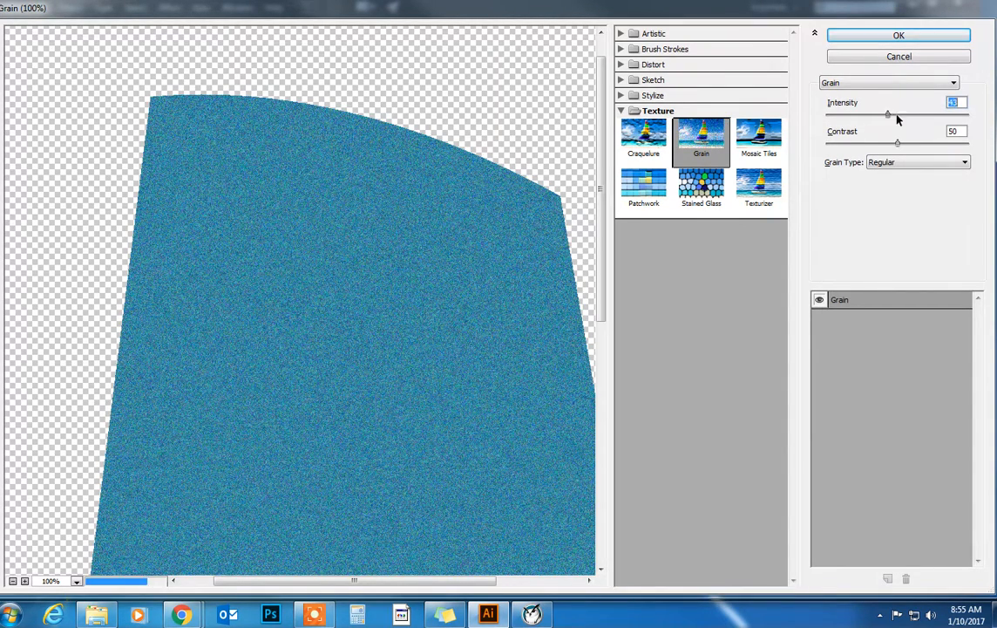
click(878, 115)
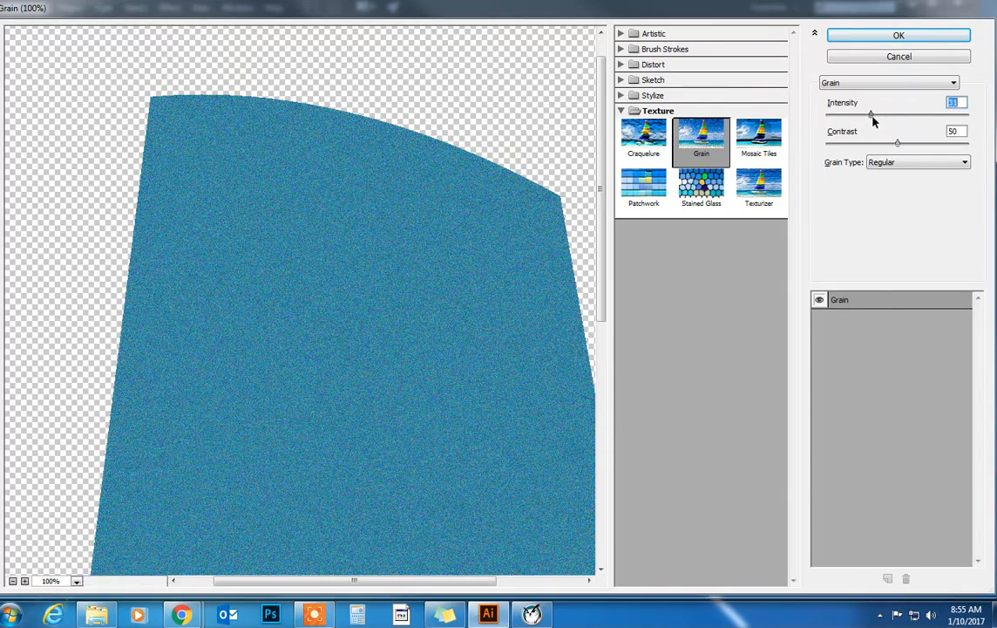
click(911, 163)
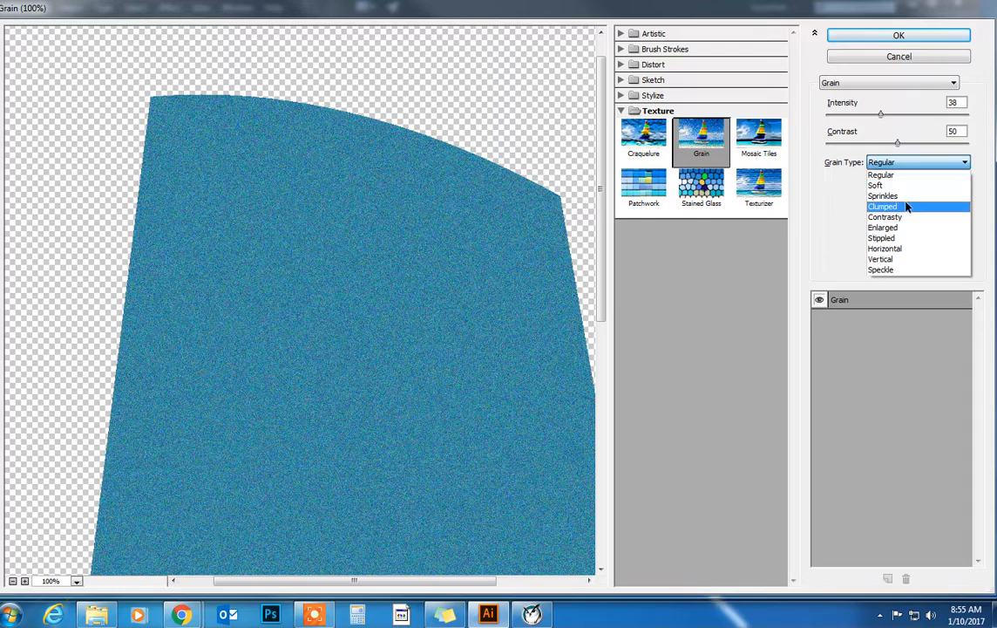
click(903, 199)
click(902, 164)
click(903, 206)
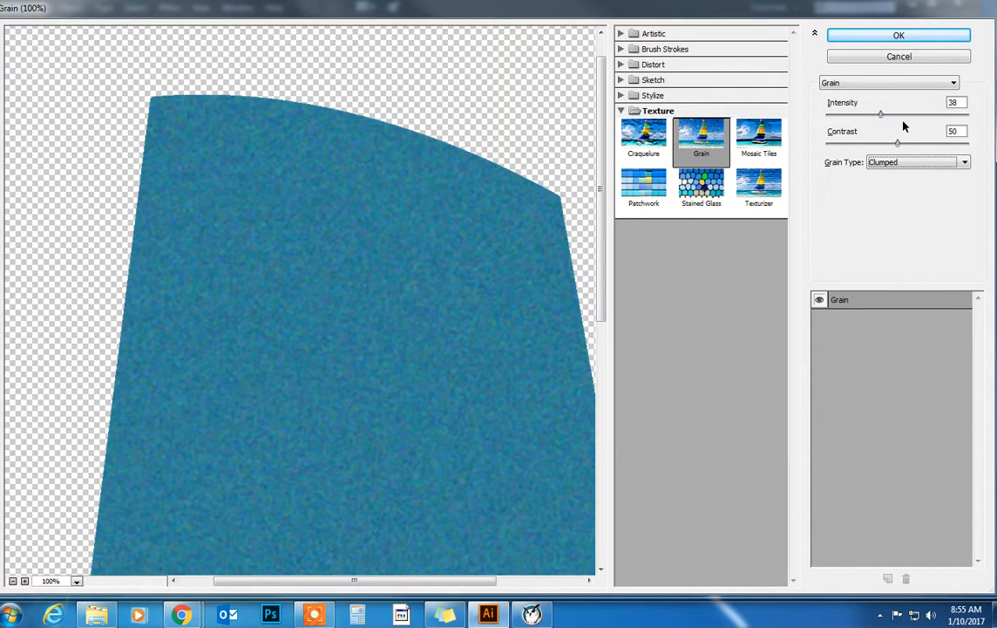
click(849, 83)
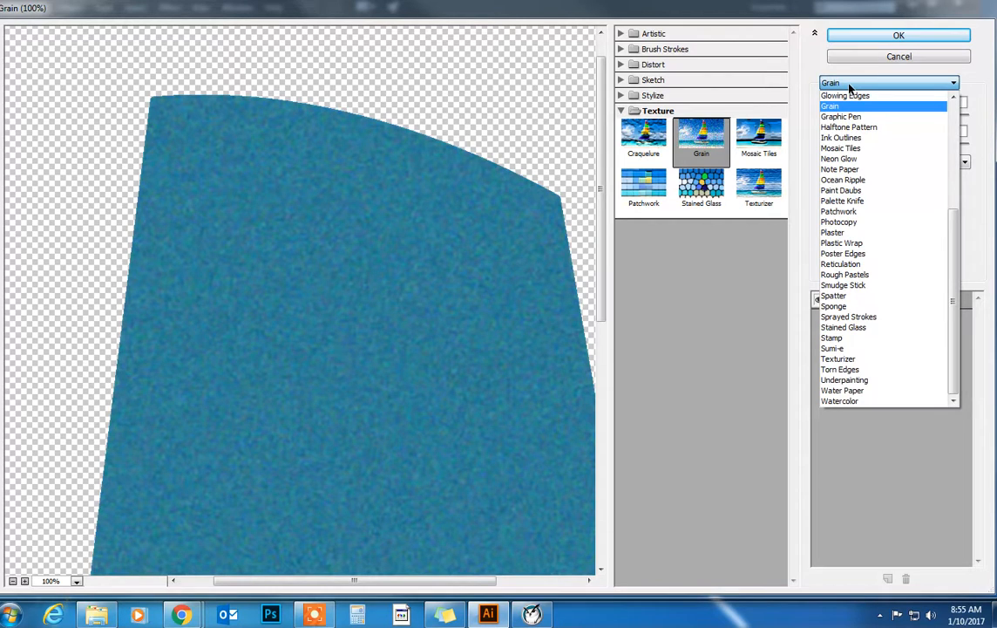
click(850, 86)
Try the Mosaic Tiles texture with tile size 50, grout width 2 and a reduced grout lightening.
click(757, 138)
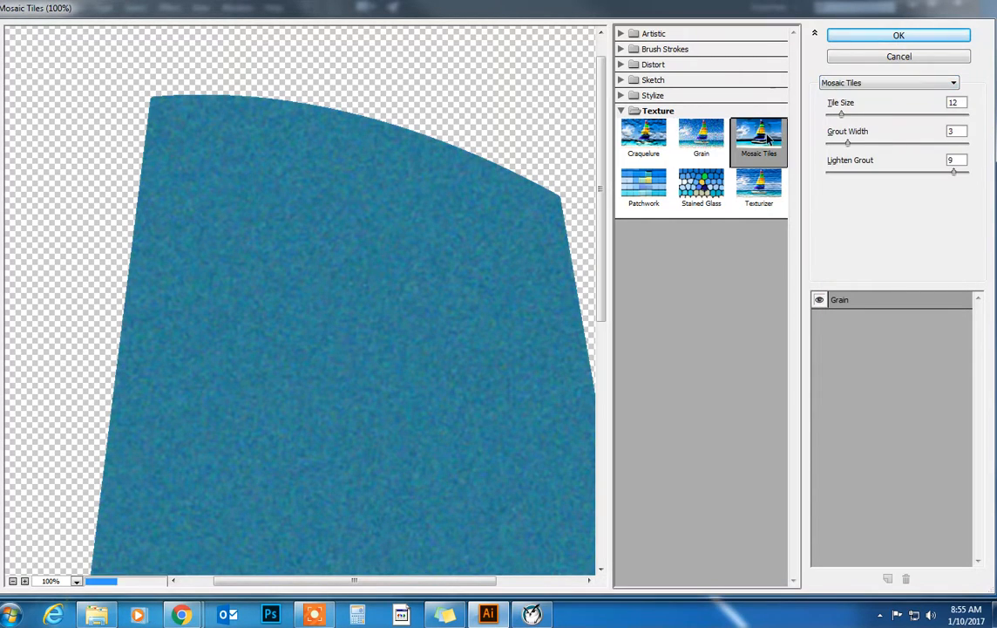
drag(841, 120, 896, 120)
click(847, 144)
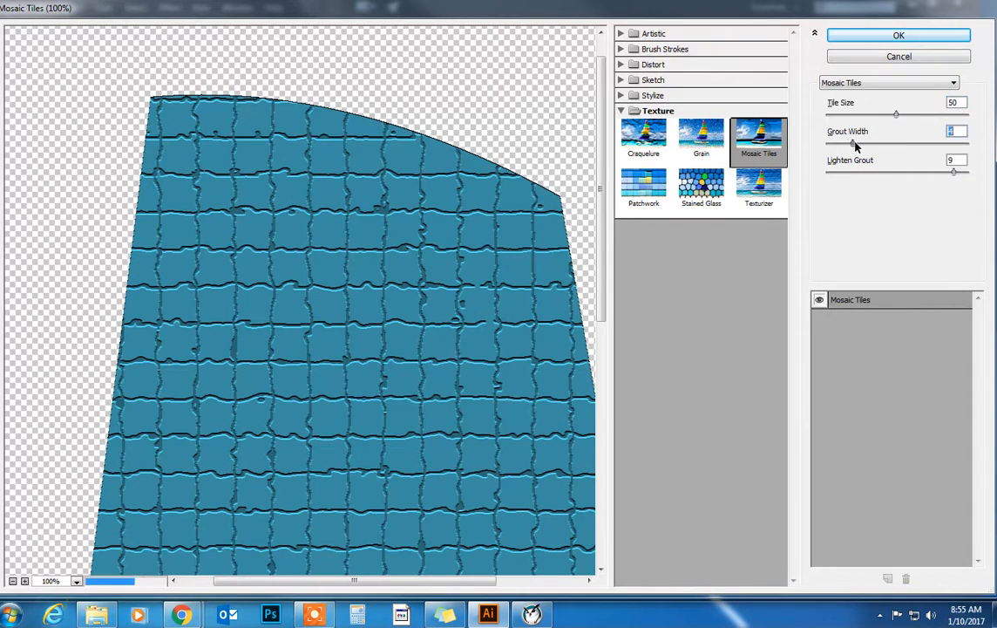
drag(845, 146, 840, 148)
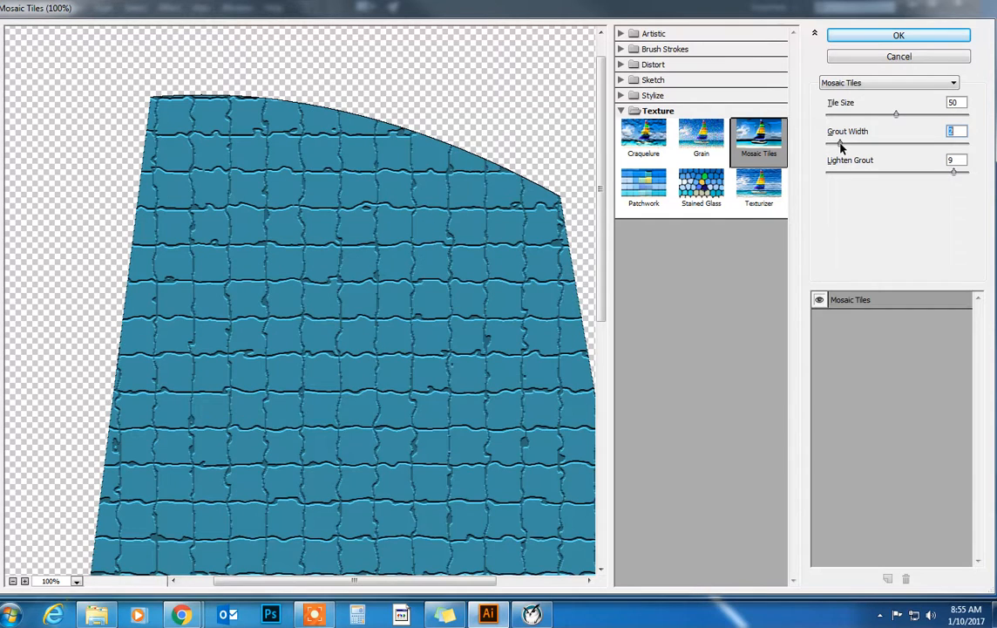
drag(952, 173, 925, 174)
click(878, 86)
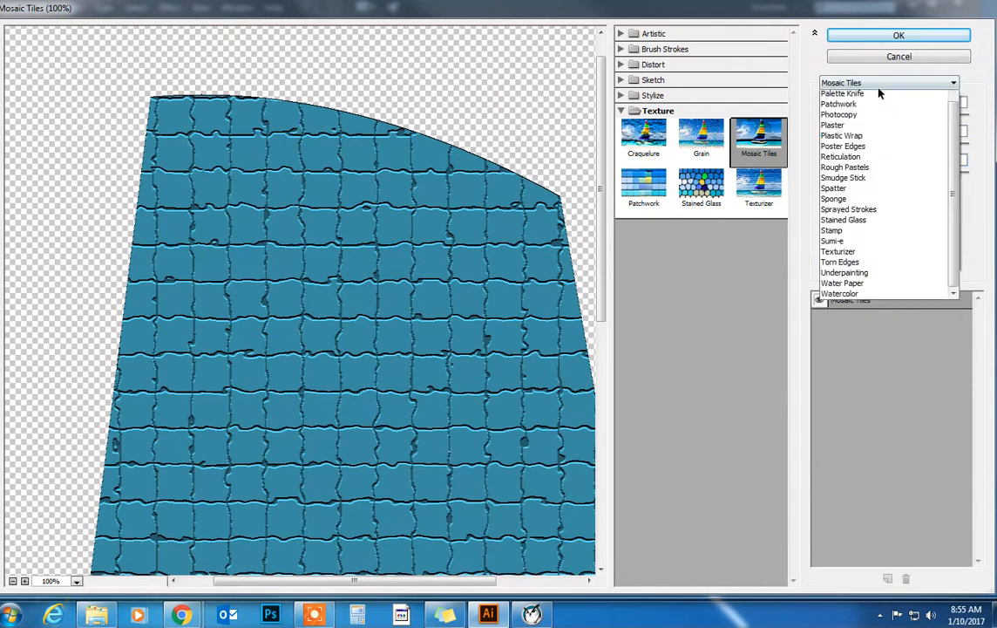
click(755, 157)
Preview the Stained Glass and Patchwork textures, and try Texturizer with the Brick texture at 169% scaling.
click(702, 187)
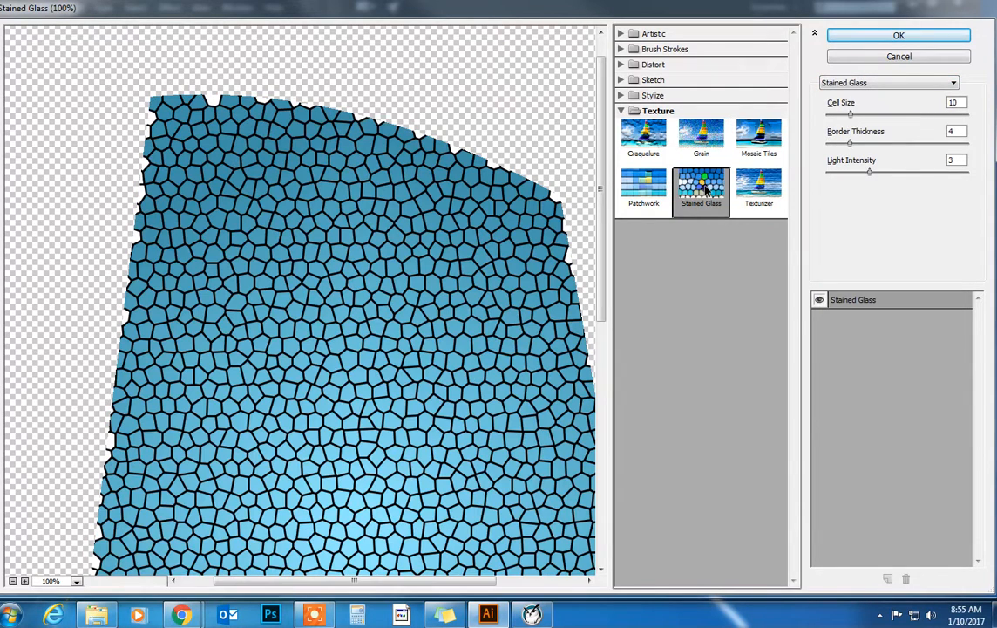
click(654, 186)
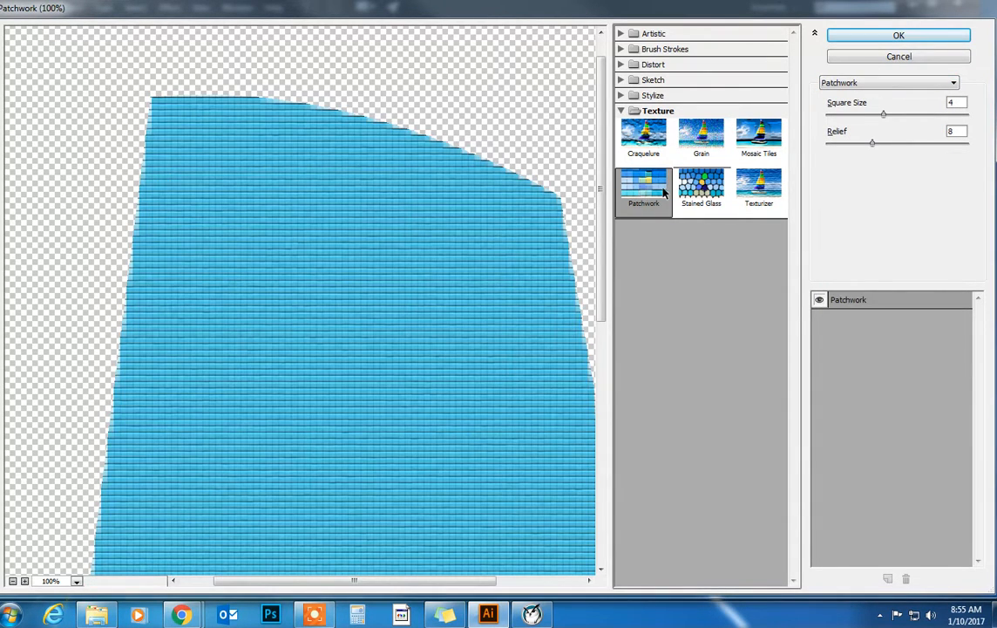
click(752, 190)
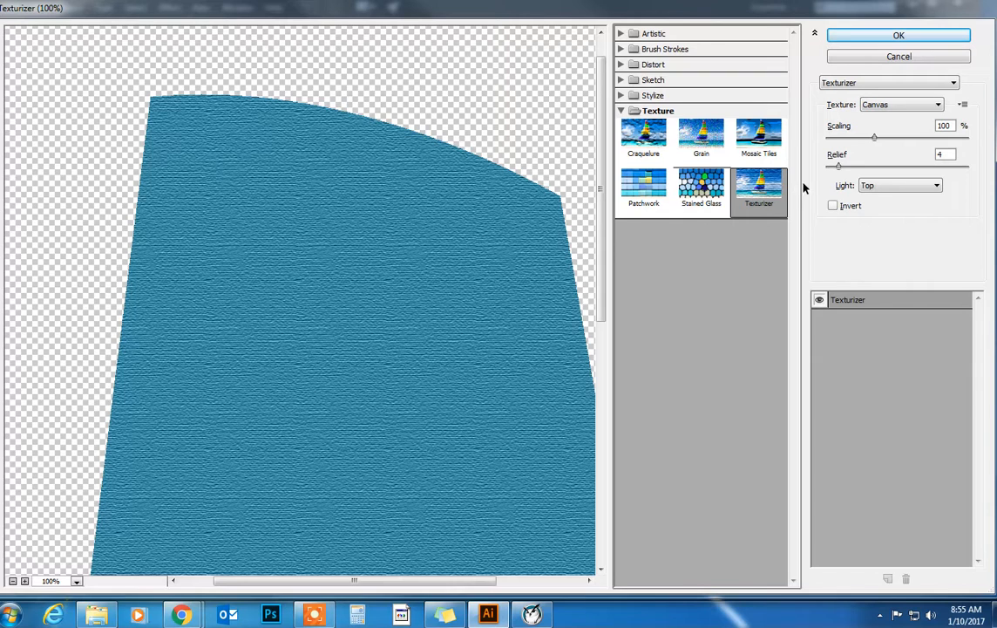
click(887, 106)
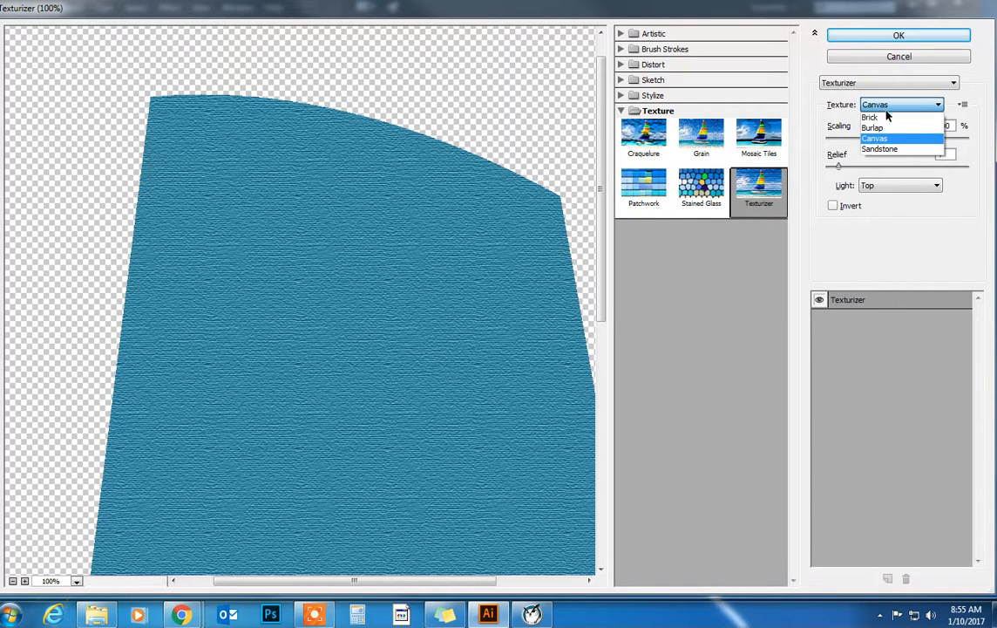
click(872, 118)
drag(872, 139, 940, 148)
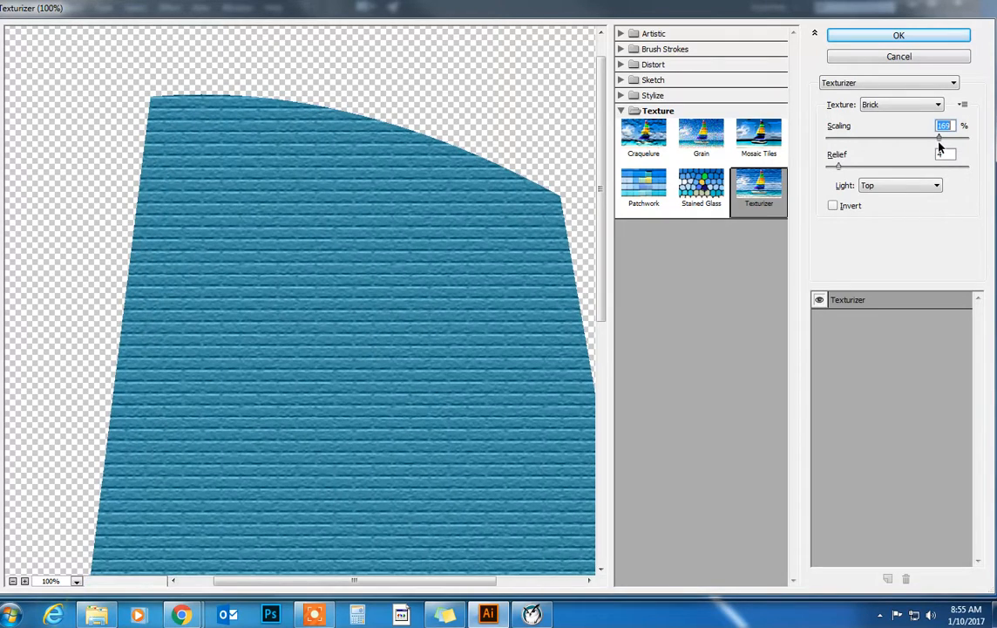
Apply the Grain texture to the blue shape with intensity 51 and contrast 61.
click(711, 139)
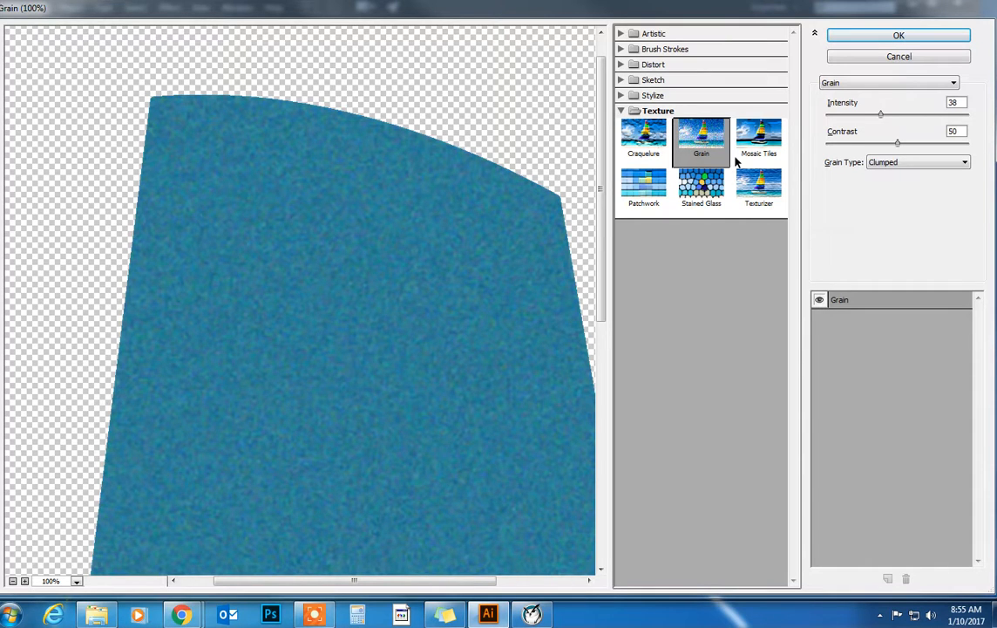
drag(883, 116, 913, 146)
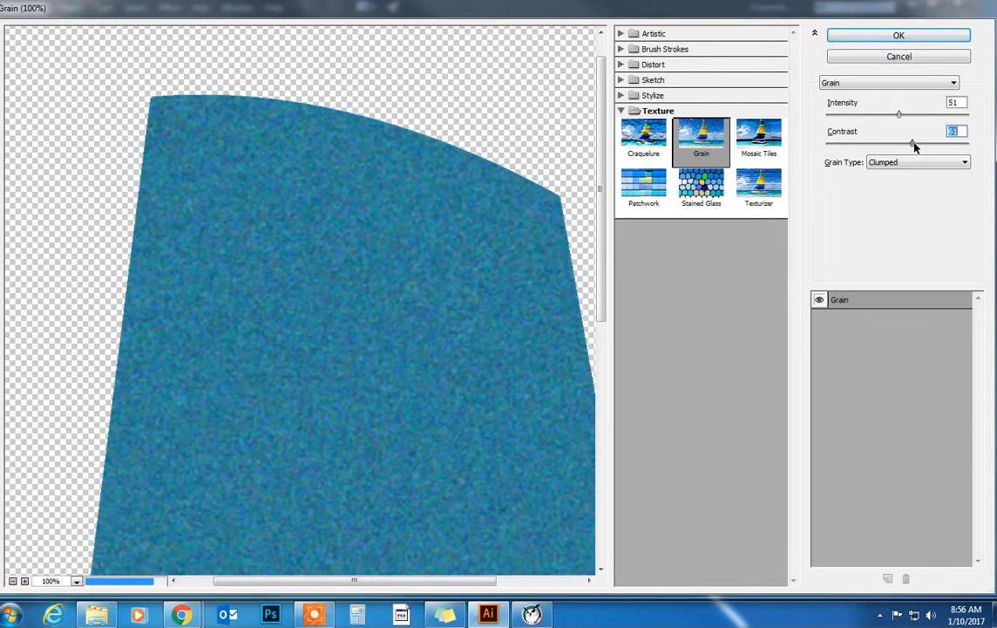
click(918, 40)
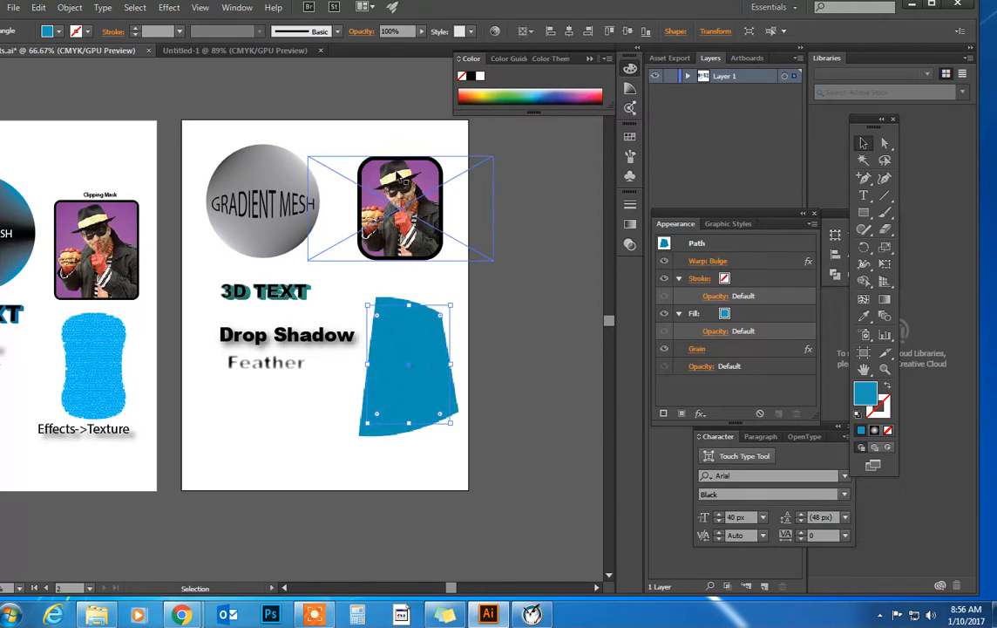
Add a text frame containing the letter "O" just above the clipping-mask picture and widen the frame.
key(t)
drag(364, 136, 444, 143)
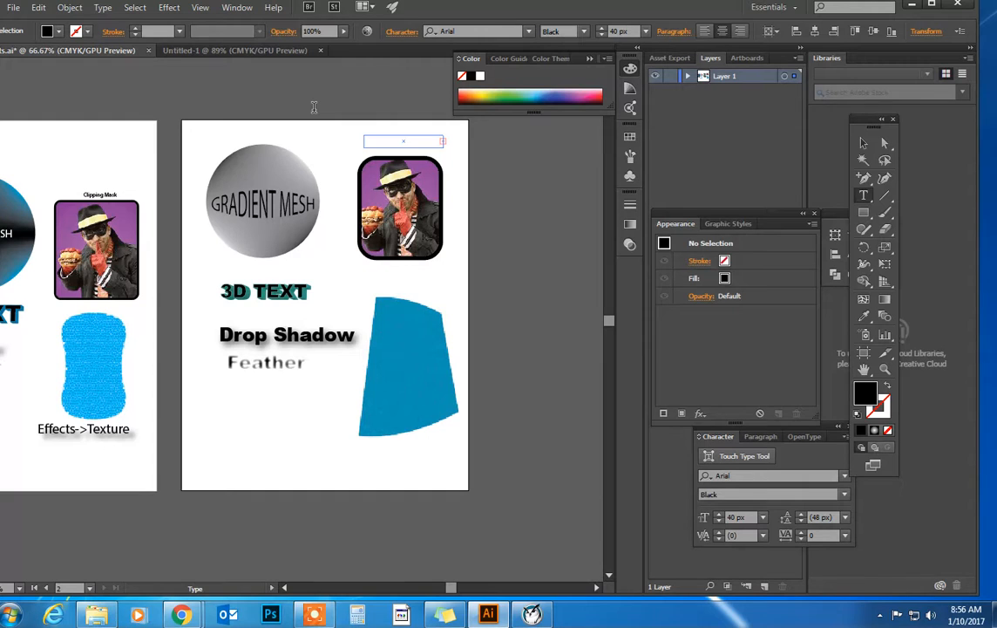
click(863, 142)
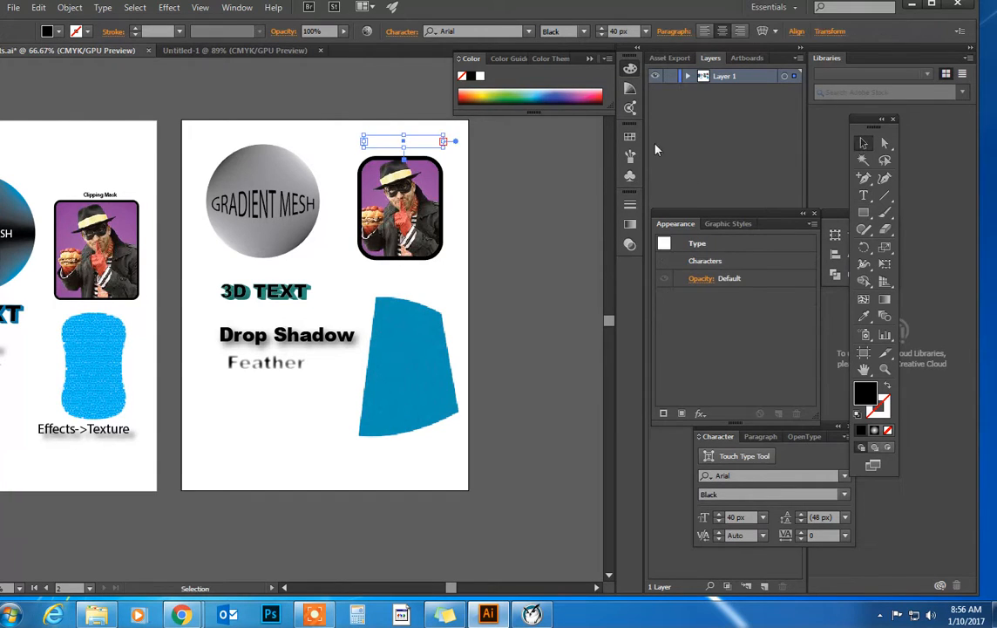
drag(364, 142, 339, 142)
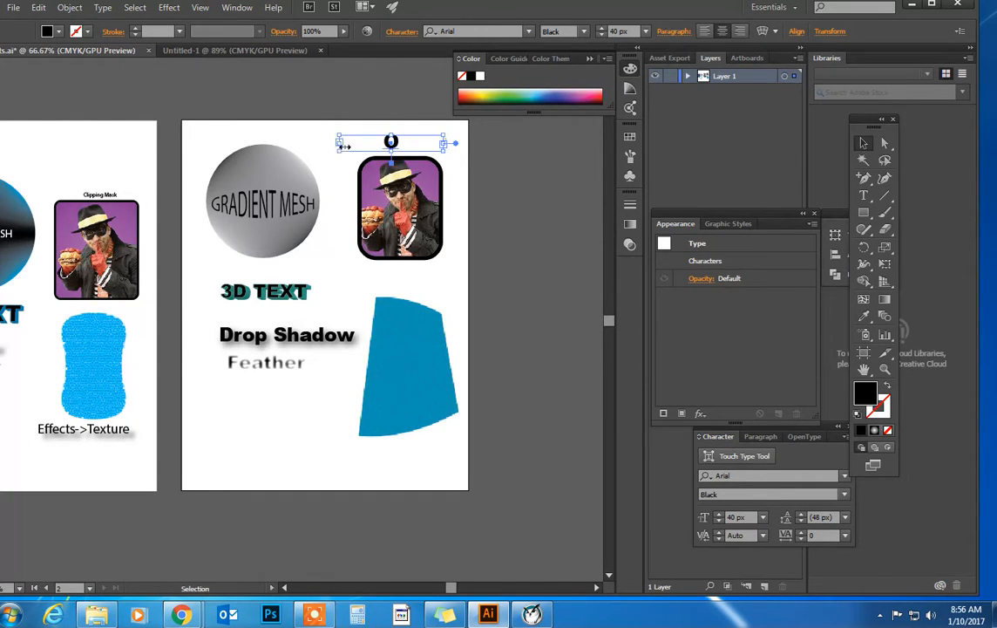
Set the text above the picture to 18 px and complete it as "Object->Clippingh Mask->Make".
key(t)
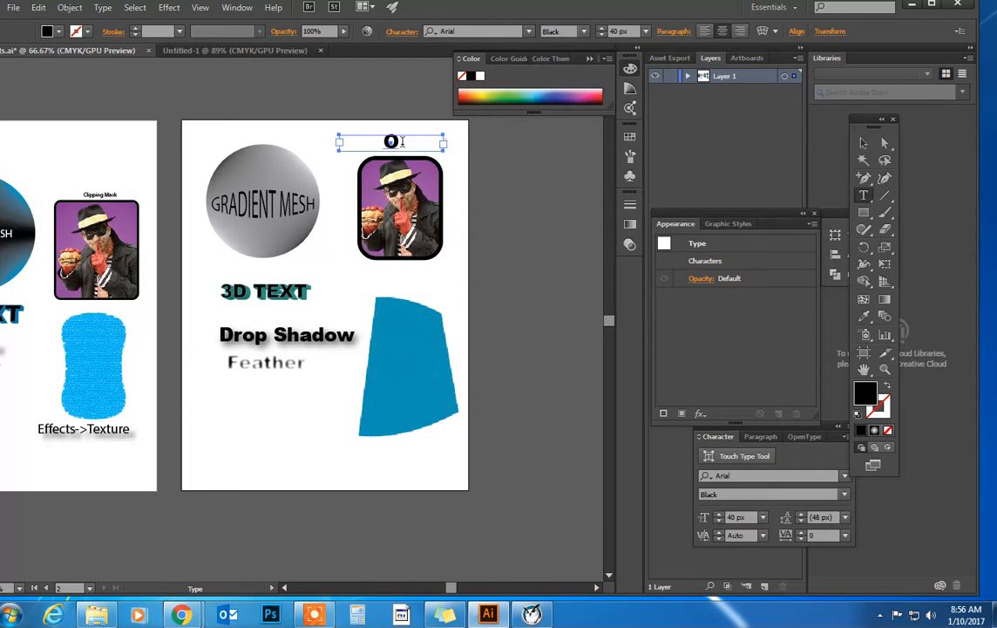
click(401, 142)
drag(401, 142, 347, 130)
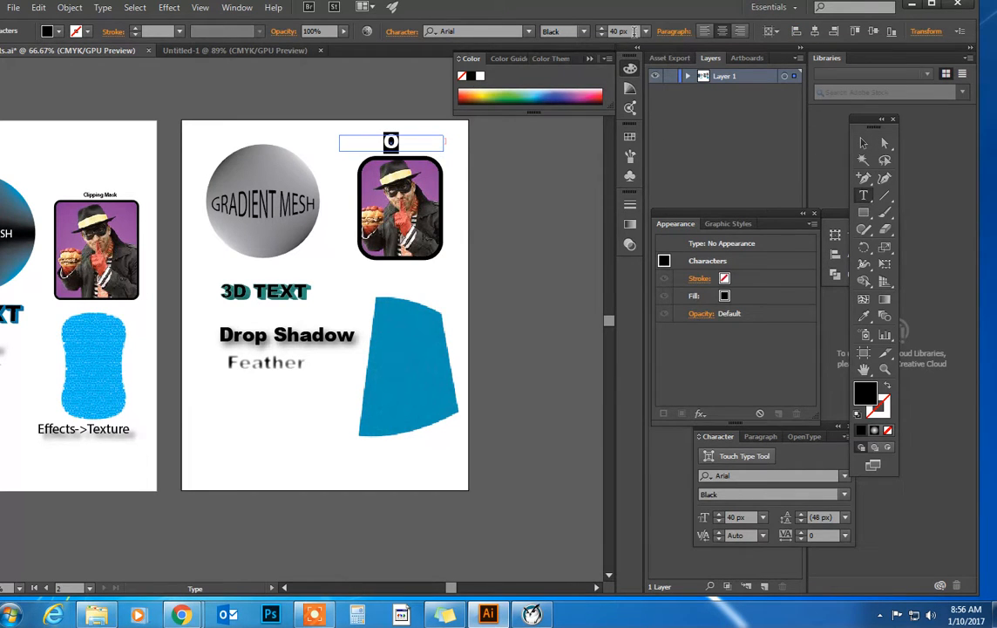
click(646, 31)
click(662, 190)
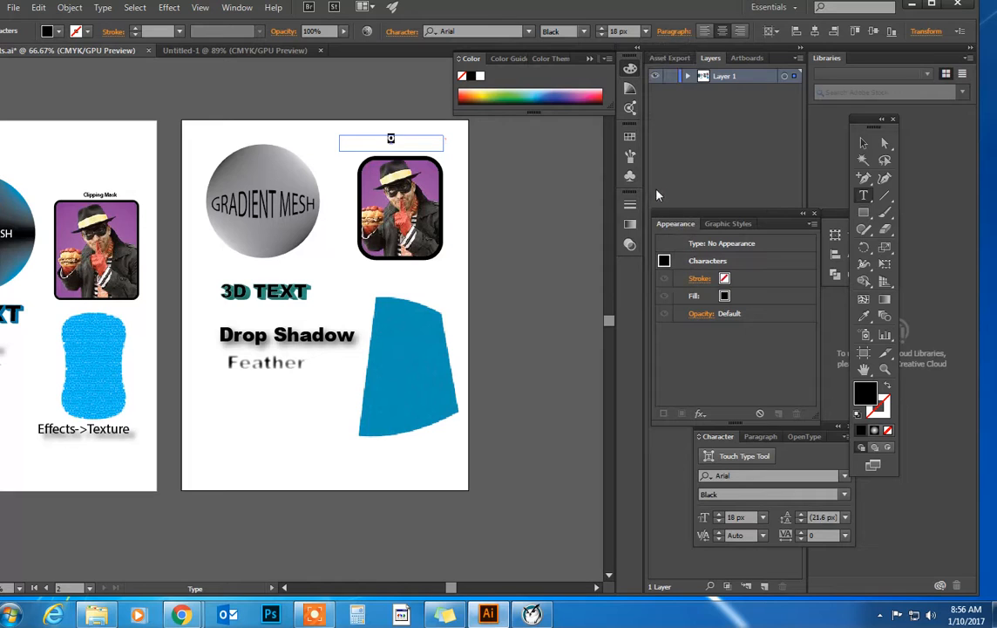
click(403, 142)
text(bject->Clippingh M)
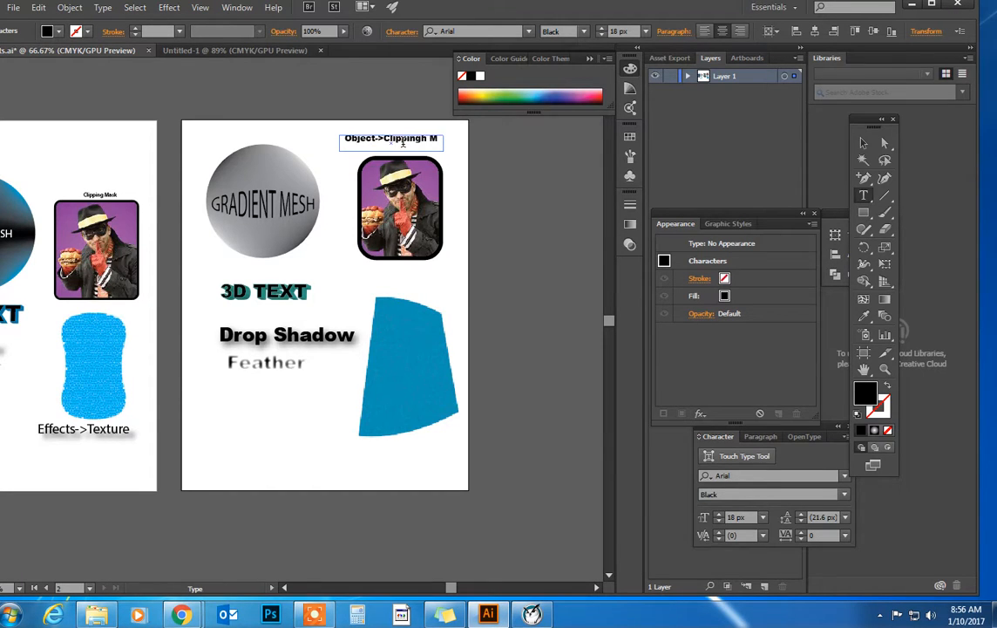
text(ask->Make)
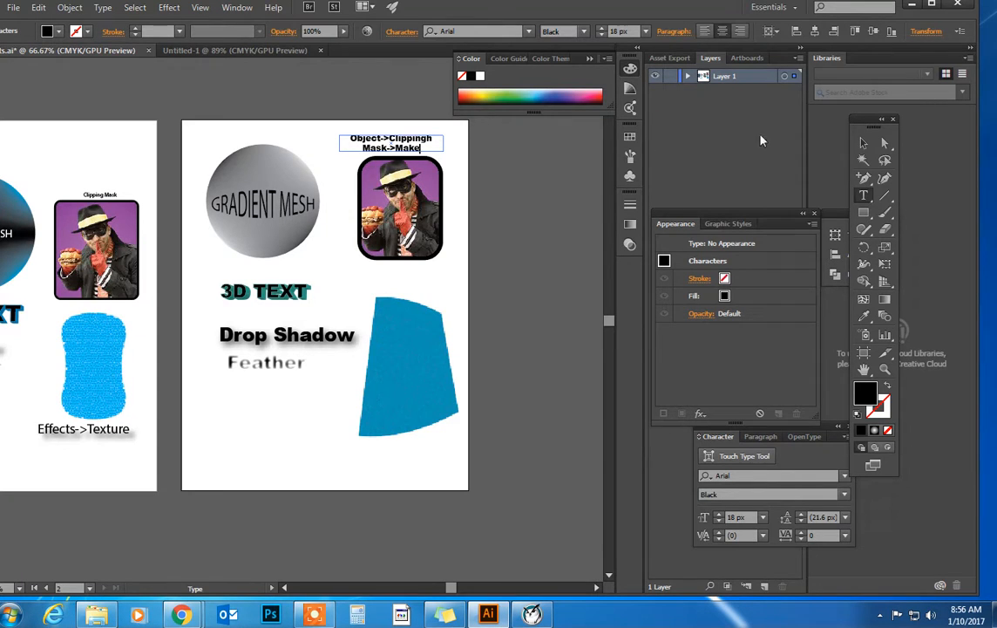
key(Escape)
Duplicate the picture's label below the blue shape and replace its text with "Effect->Warp" above "Effect->Texture".
drag(402, 143, 413, 456)
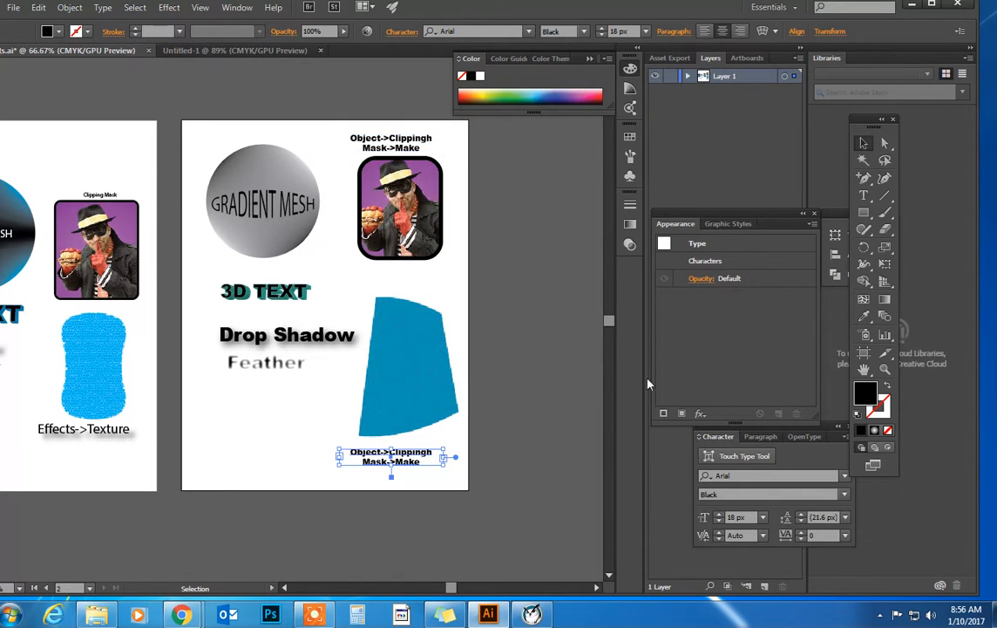
key(t)
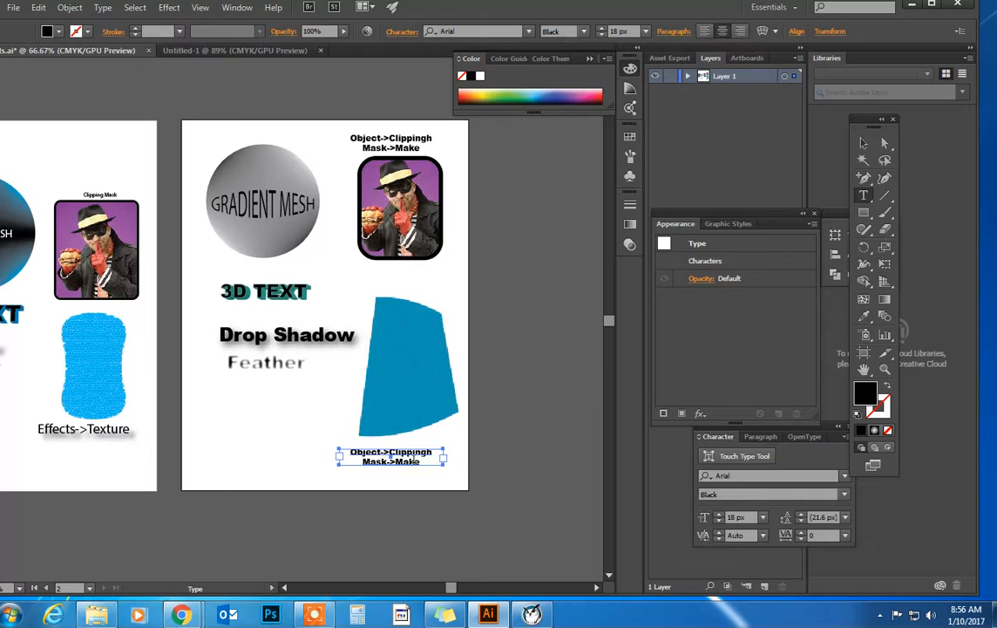
drag(421, 462, 350, 452)
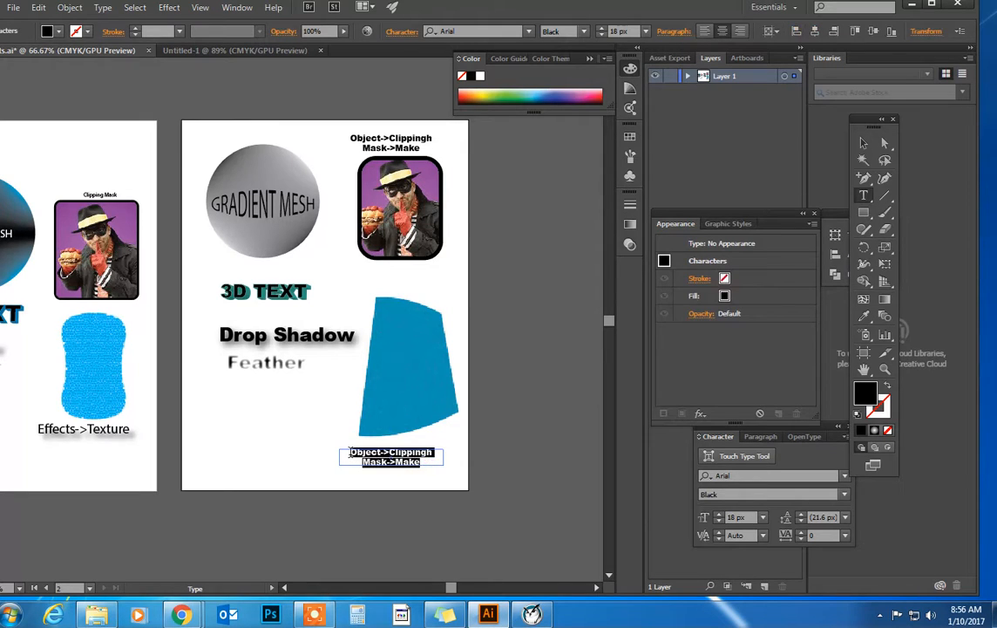
text(Effect-)
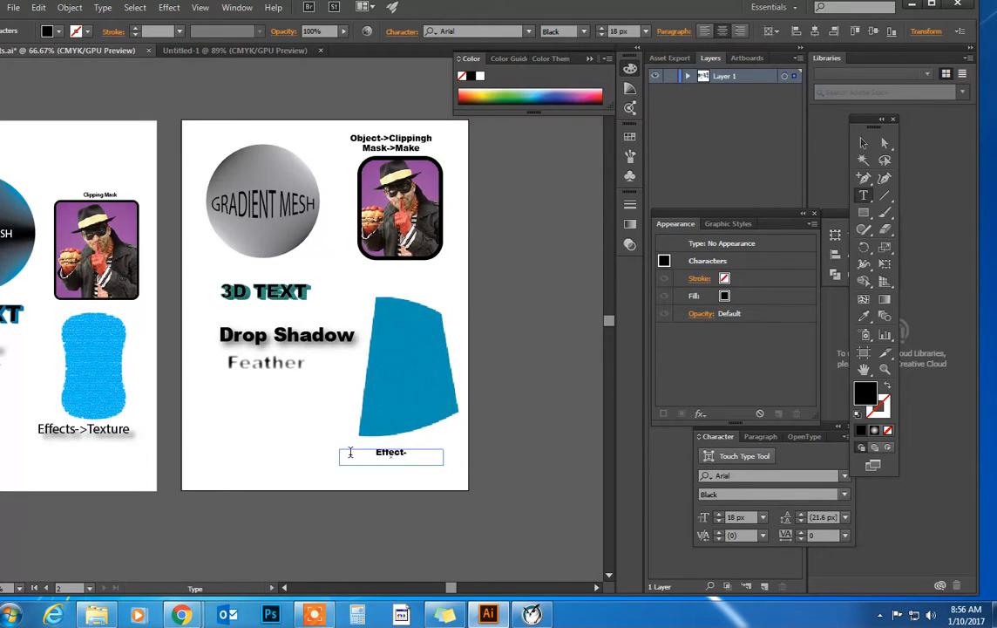
text(>Texture)
key(Return)
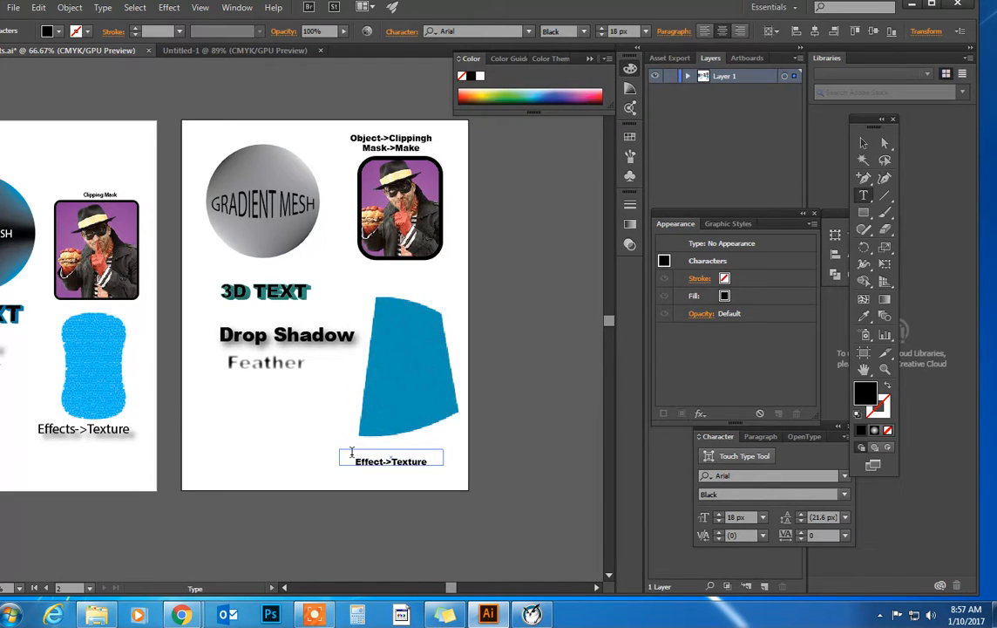
text(Effect->Warp)
key(Escape)
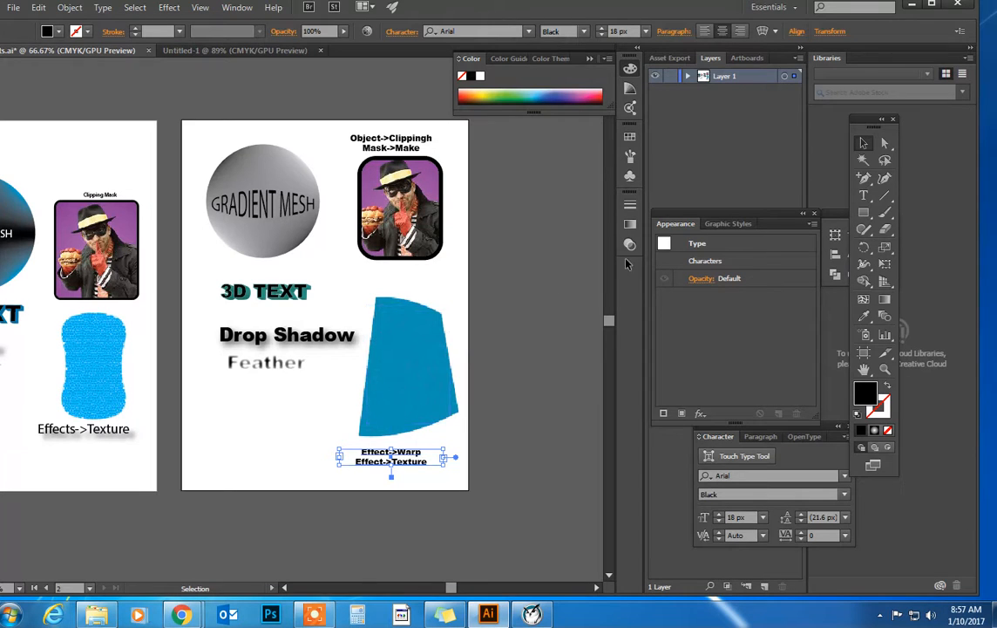
Add a text frame with the author's full name below the Feather text and save the document.
key(t)
drag(203, 398, 315, 424)
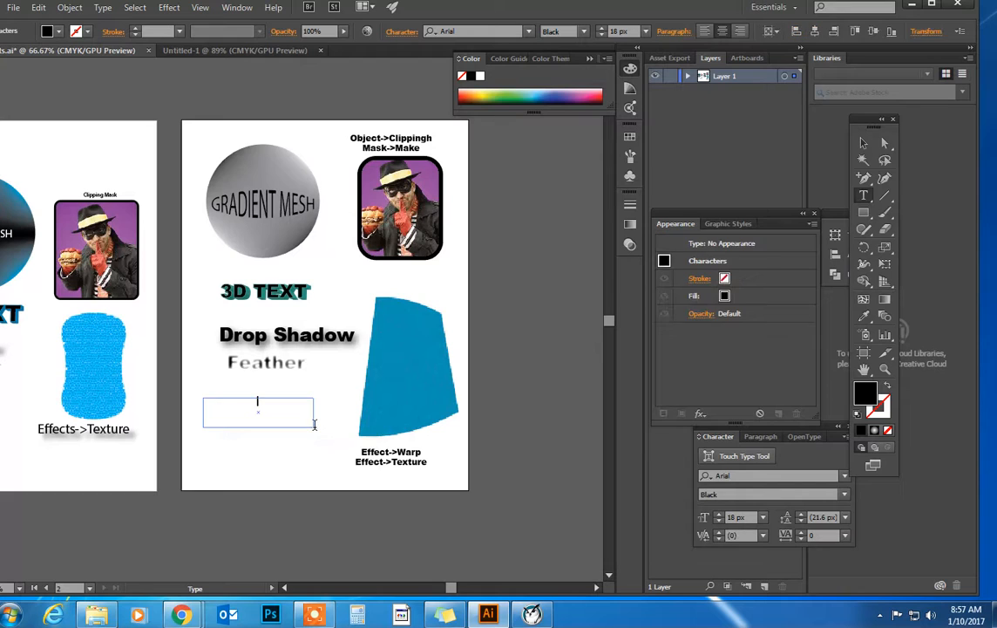
text(Jeremy Dusza)
click(13, 7)
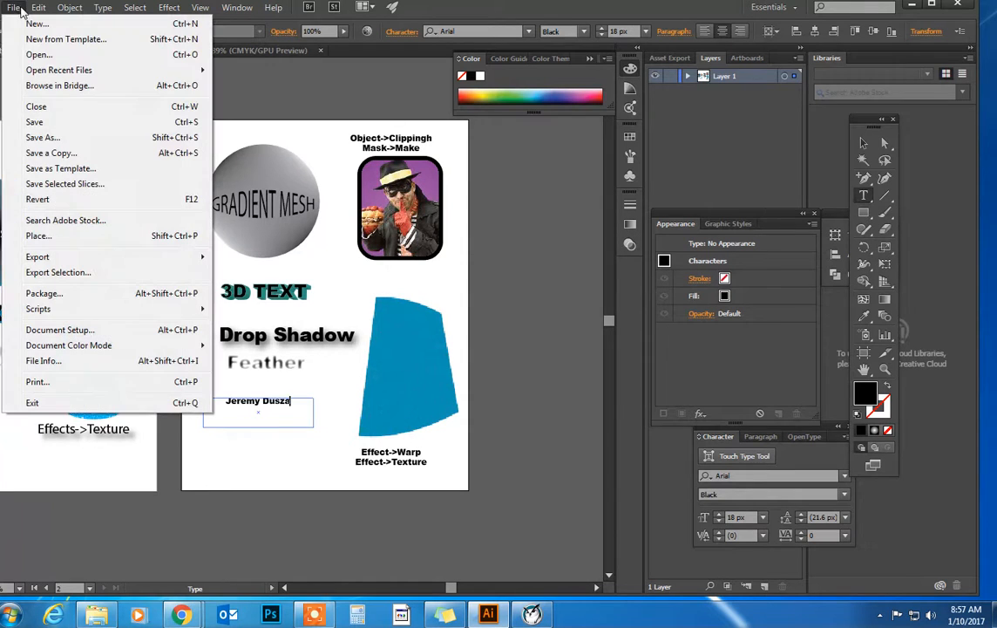
click(33, 122)
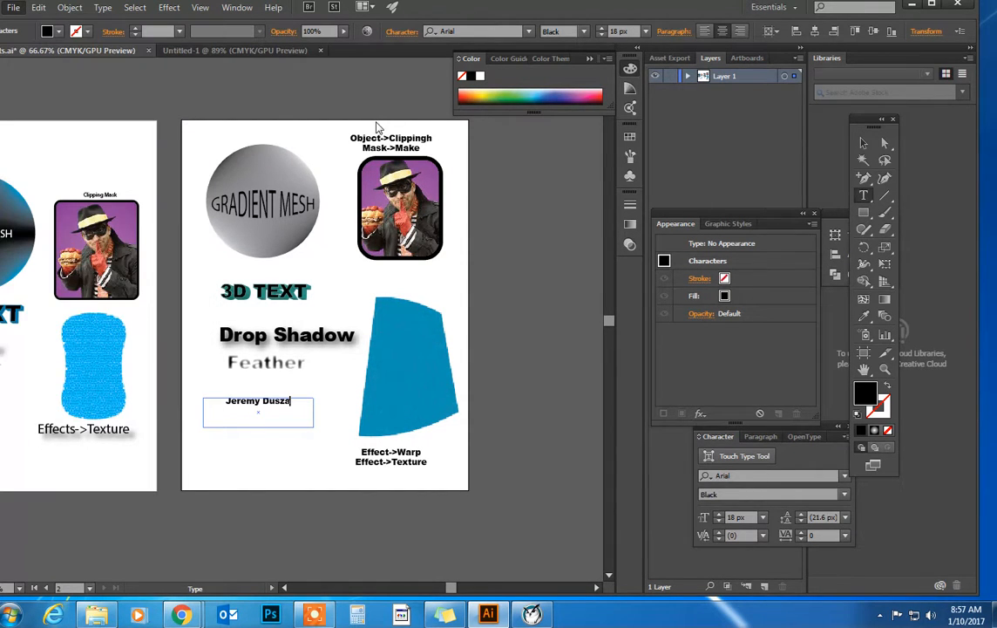